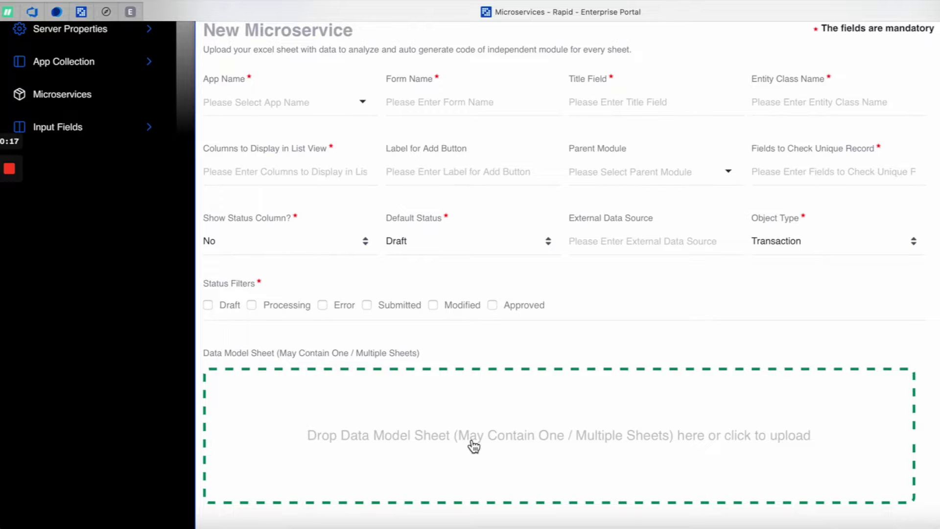
Fill in the new microservice form for the Clinic Management app, entering None as form name and none as title field
scroll(473, 446, "up", 5)
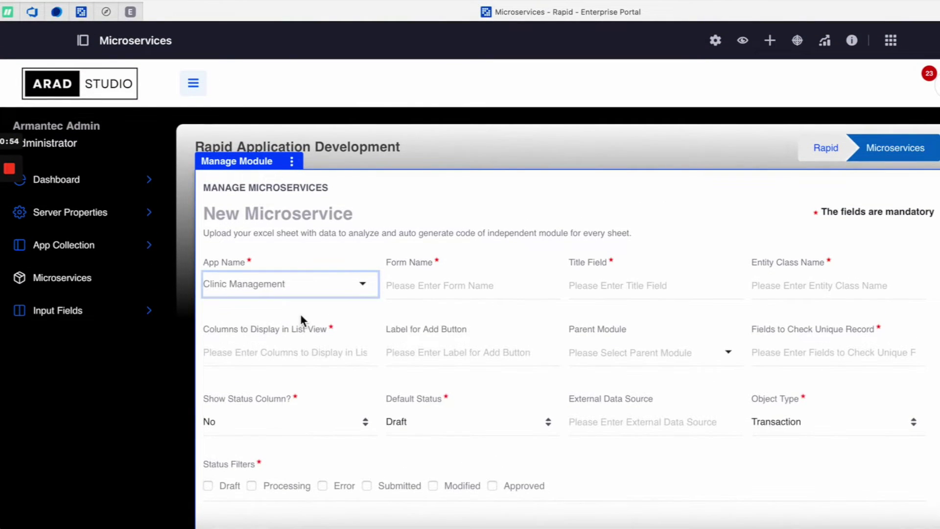
left_click(403, 291)
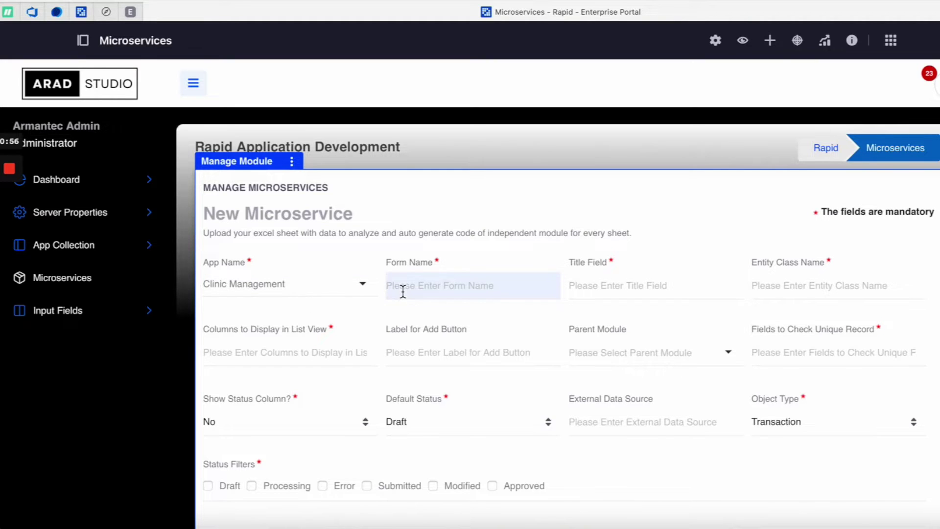
type("None")
key("Tab")
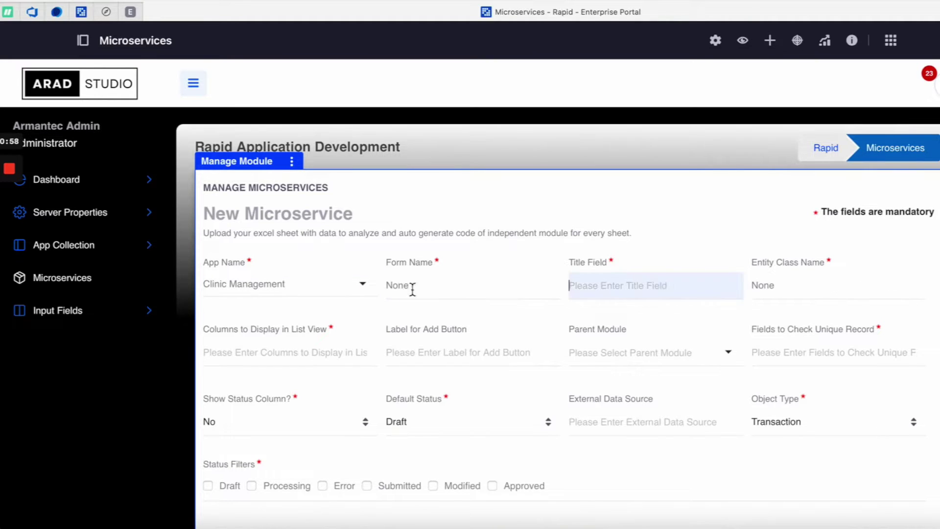
type("none")
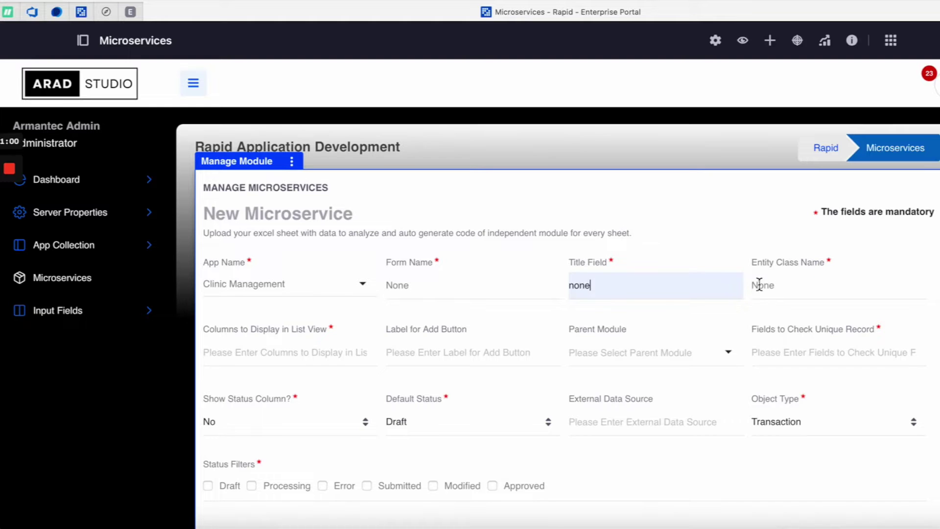
left_click(732, 223)
scroll(730, 222, "down", 5)
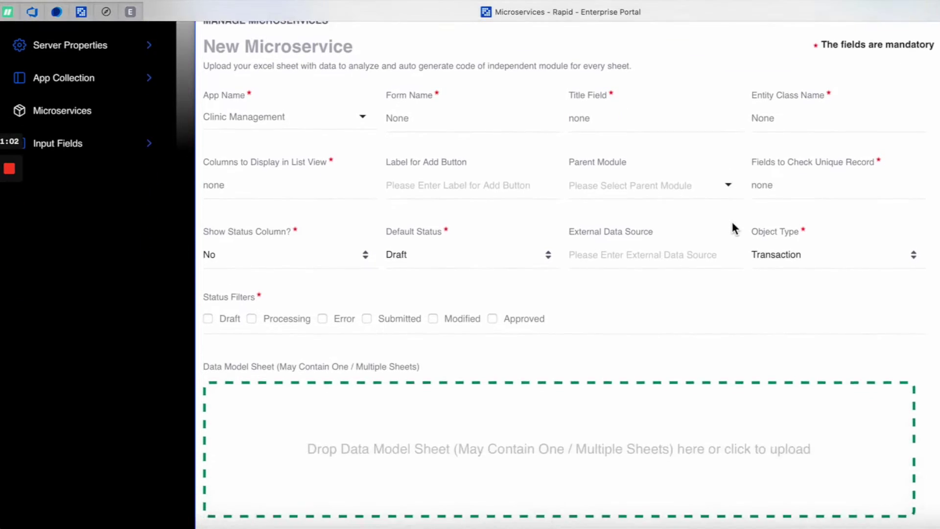
Enable the Draft status filter, attach Clinic Extension.xlsx as the data model sheet, and submit the new microservice
left_click(209, 227)
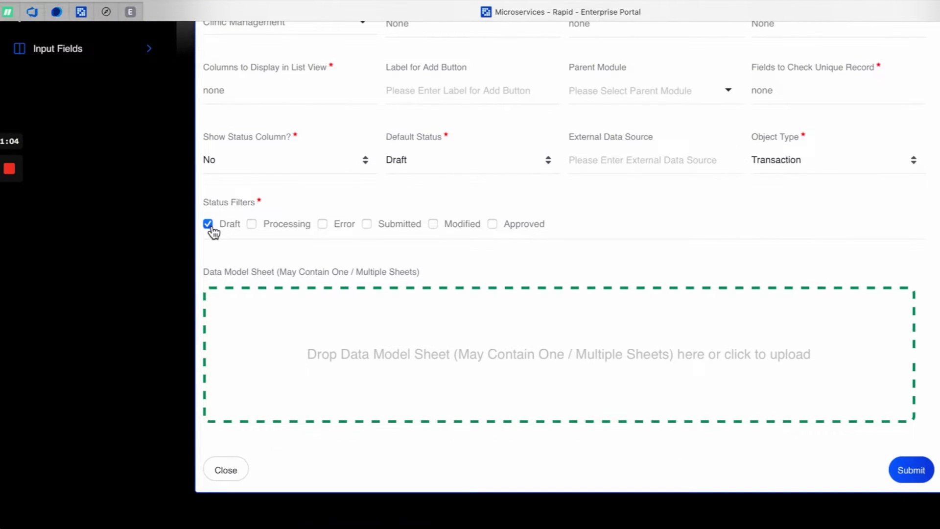
left_click(31, 500)
left_click_drag(241, 42, 407, 324)
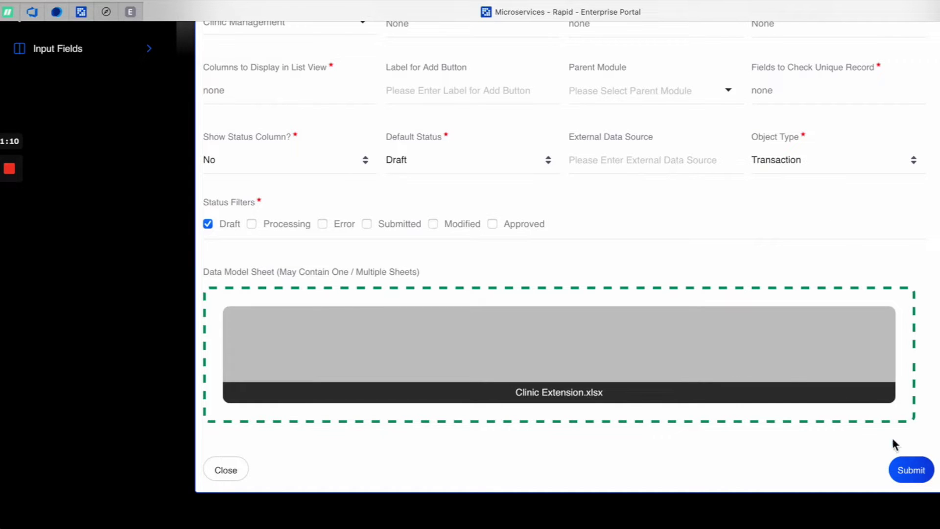
left_click(911, 475)
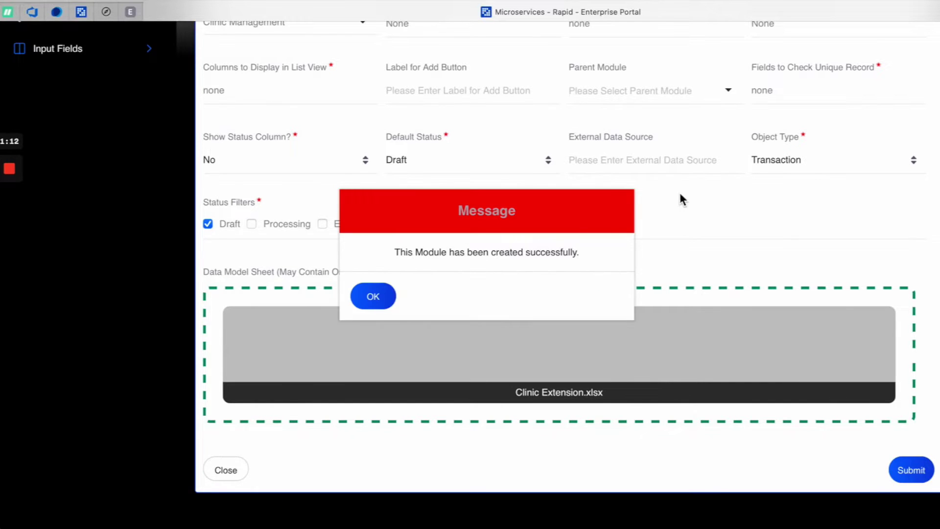
left_click(373, 297)
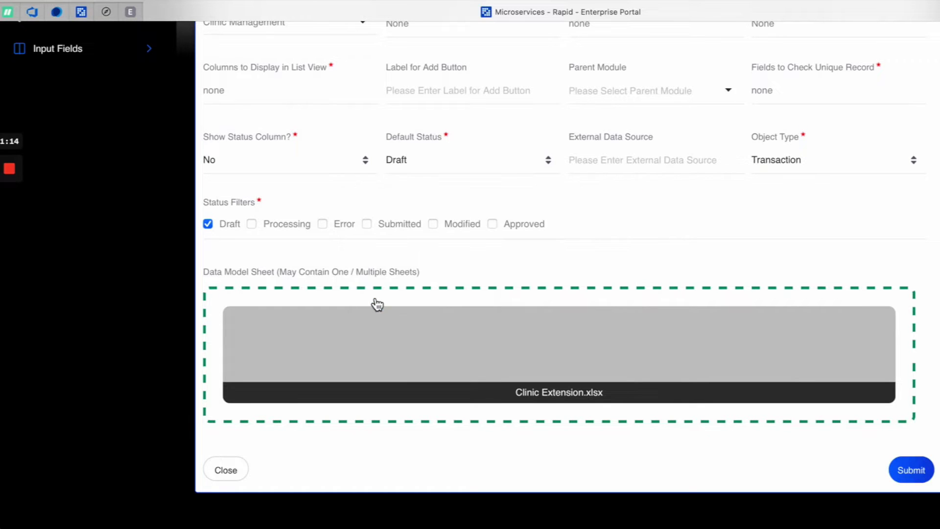
Reload the page to return to the microservices list and sort it by creation date, newest first
scroll(377, 305, "up", 10)
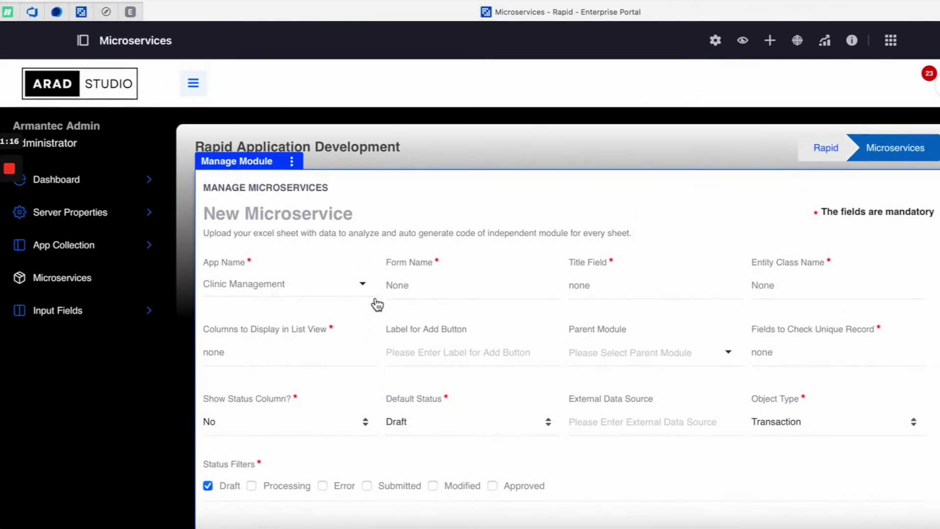
key("super+r")
left_click(527, 316)
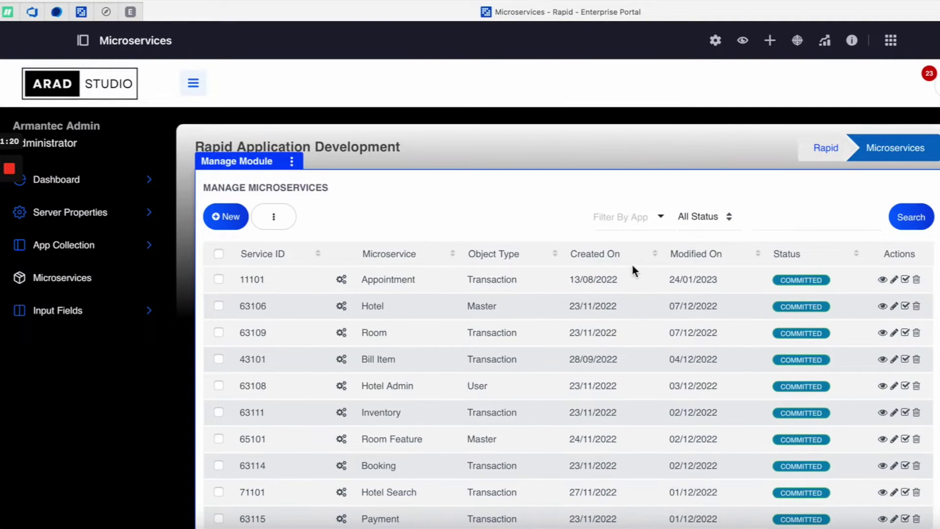
left_click(613, 256)
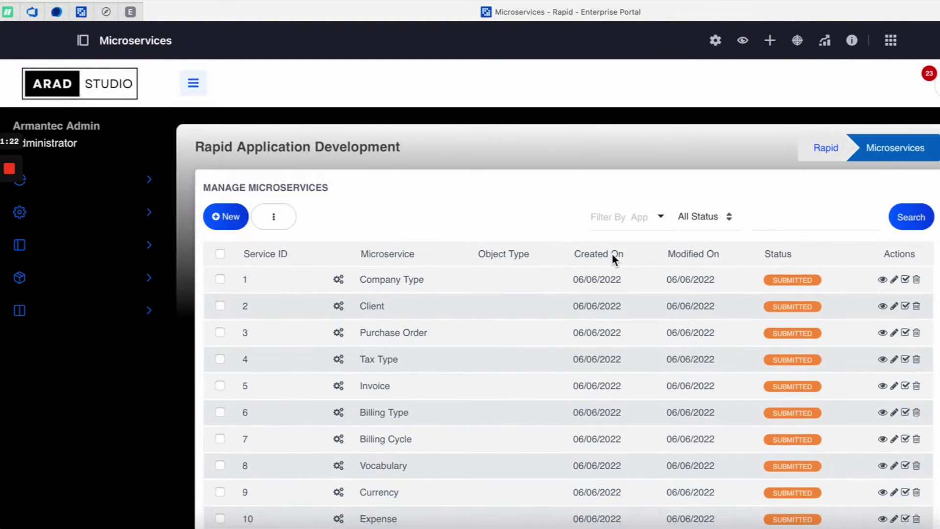
left_click(613, 253)
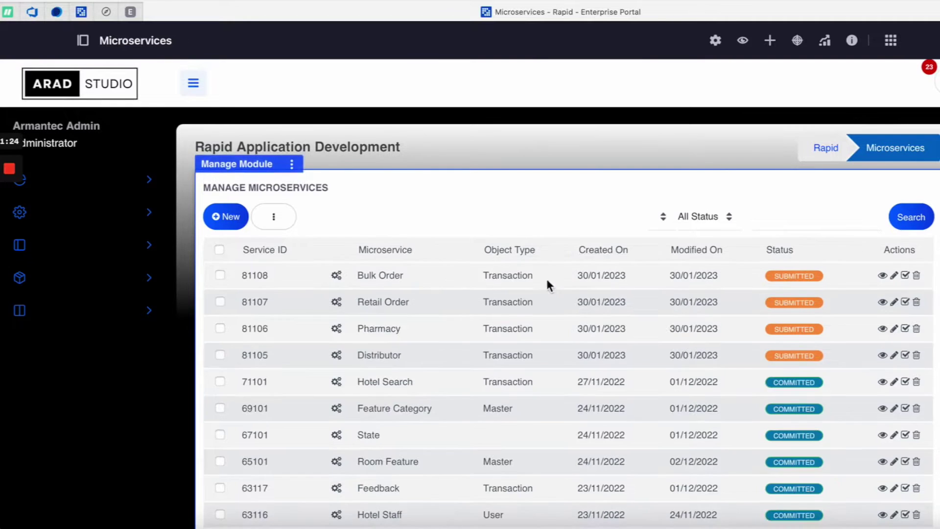
Select the Distributor, Pharmacy, Retail Order and Bulk Order microservices and commit them
scroll(521, 342, "down", 2)
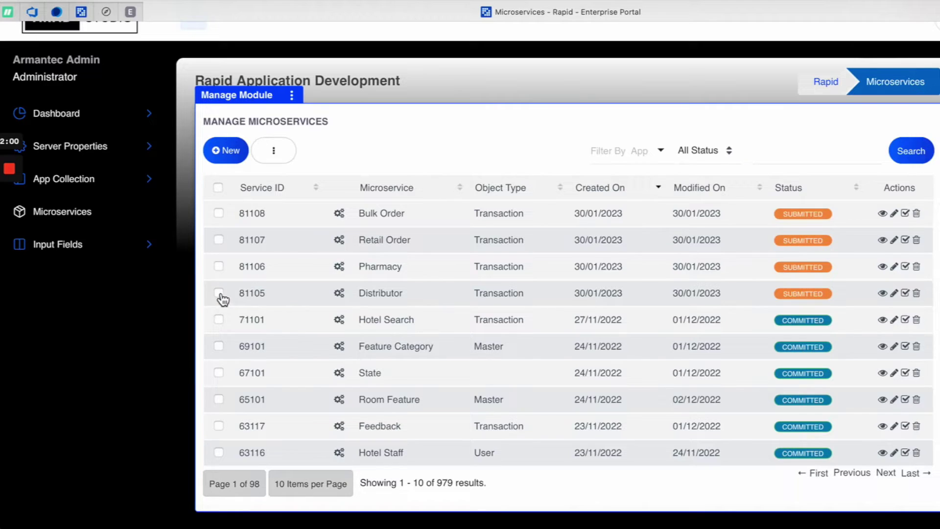
left_click(219, 293)
left_click(219, 267)
left_click(219, 240)
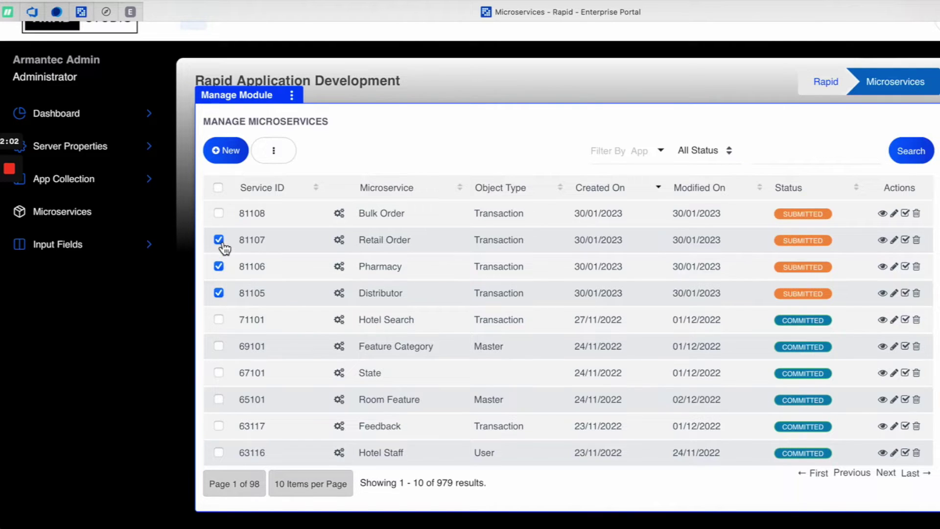
left_click(219, 213)
left_click(276, 153)
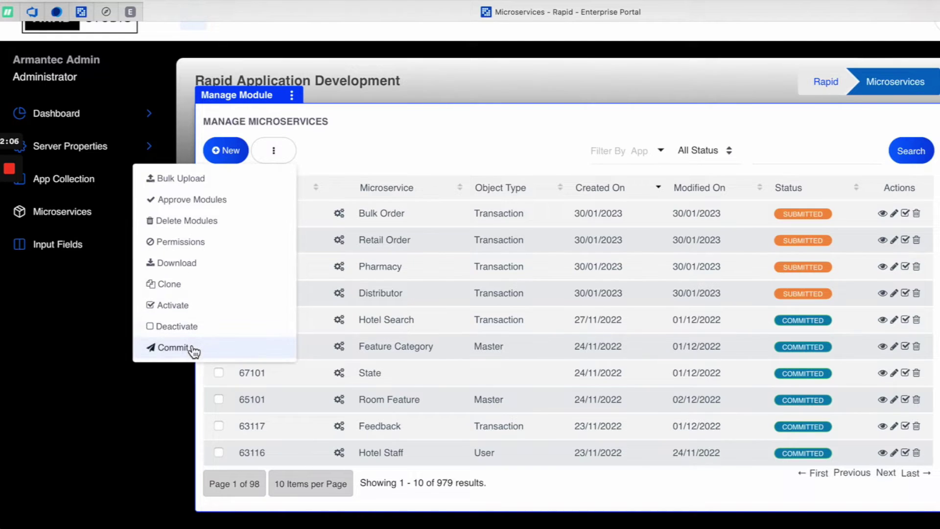
left_click(175, 347)
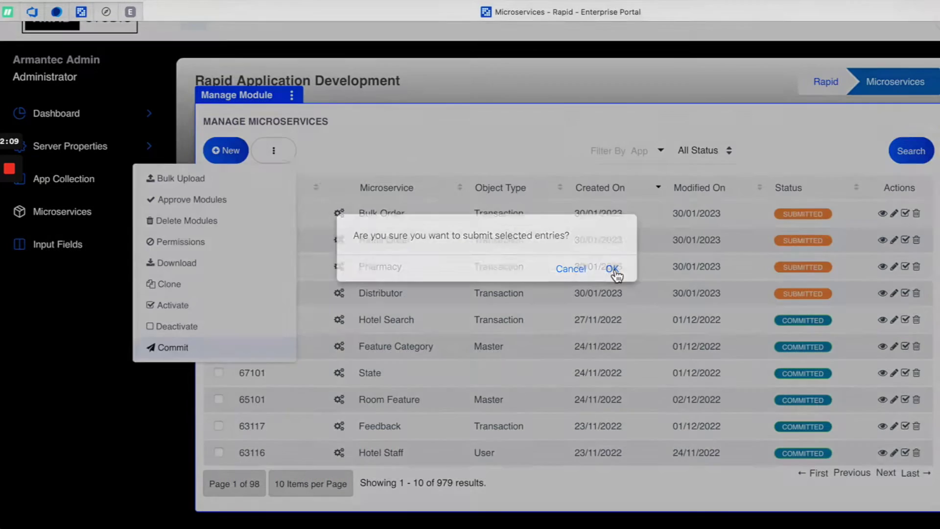
left_click(613, 270)
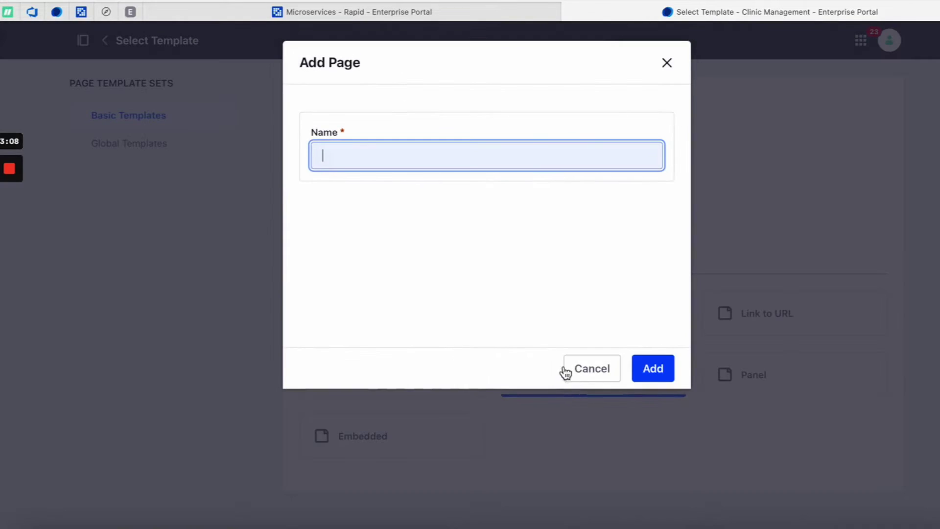
Name the new Clinic Management page "Manage Distributor" and add it
type("Manage")
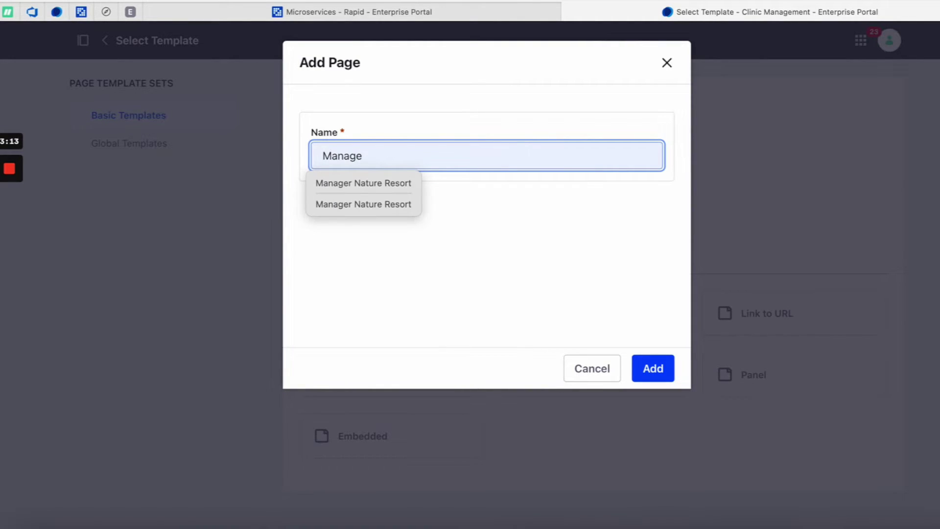
type(" Distributor")
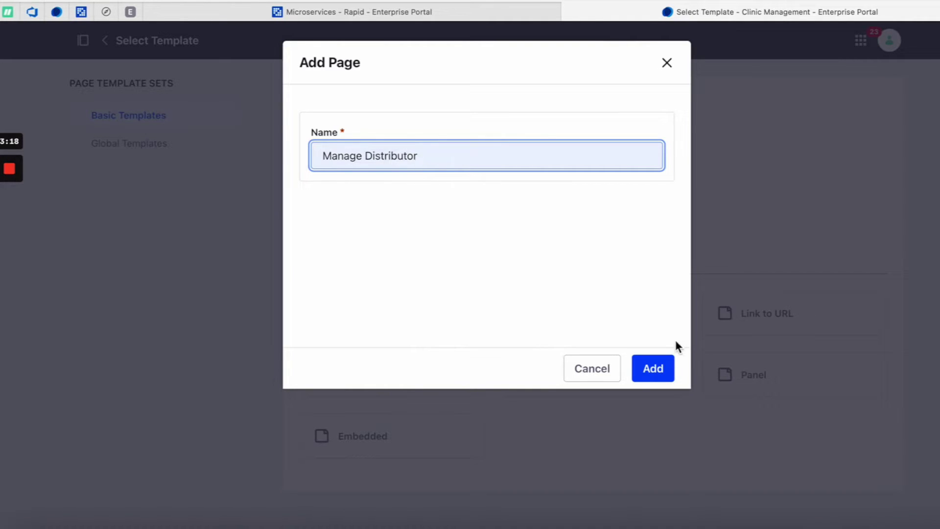
left_click(656, 370)
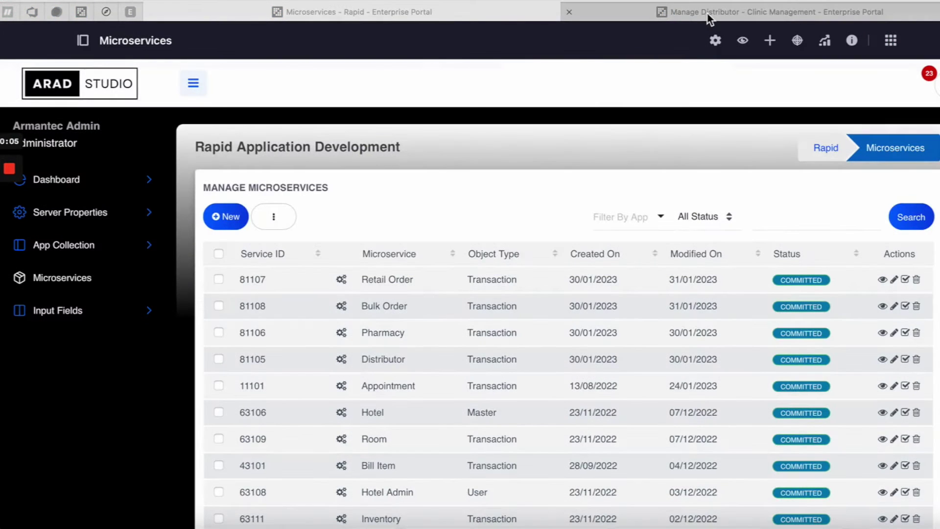
Review the Manage Distributor, Manage Pharmacy, Manage Retail Order and Manage Bulk Order pages of the Clinic Management site
left_click(709, 15)
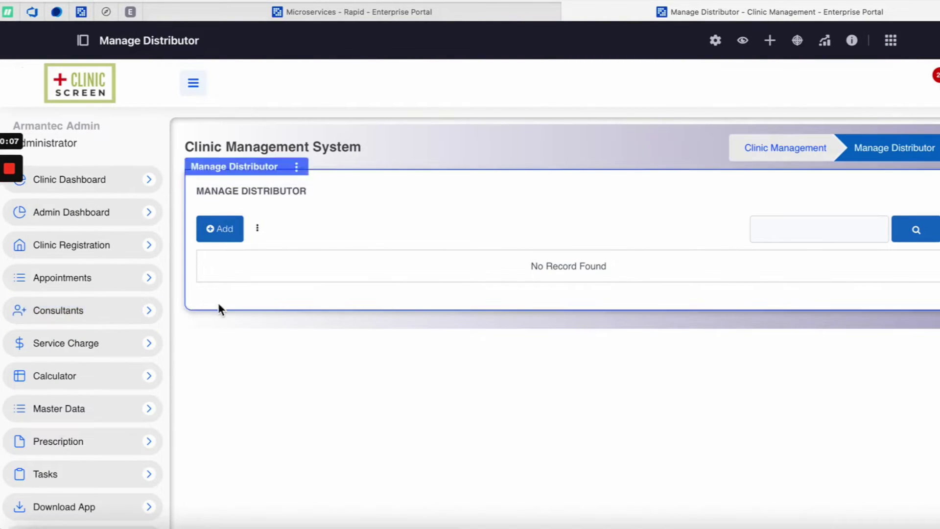
scroll(224, 314, "down", 1)
scroll(224, 314, "down", 4)
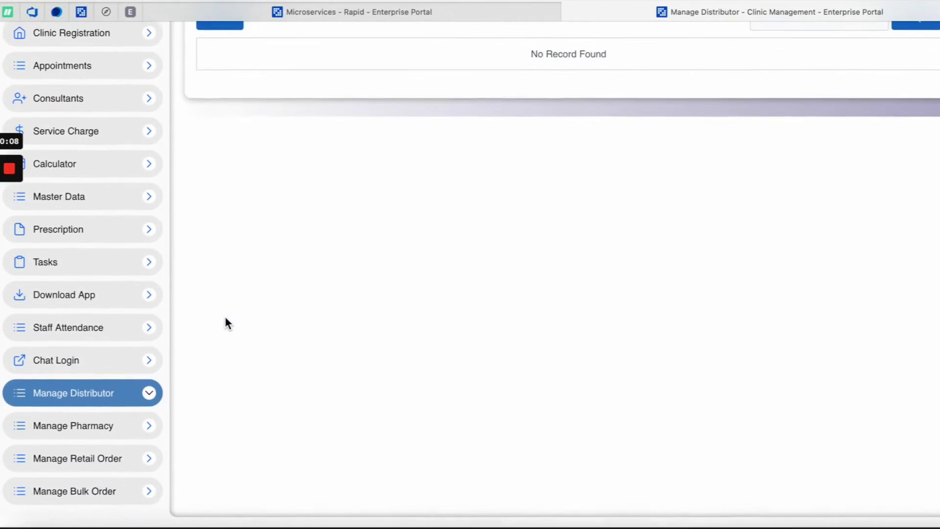
left_click(81, 429)
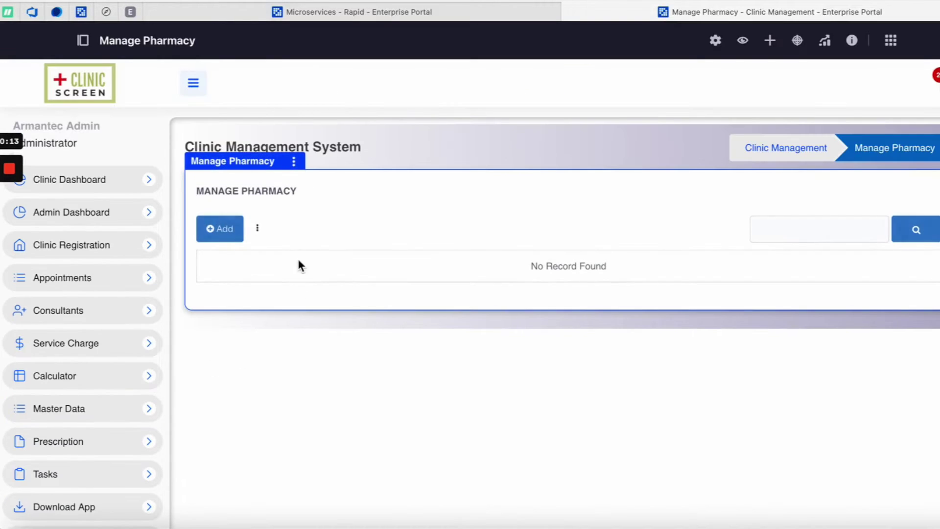
scroll(301, 230, "down", 5)
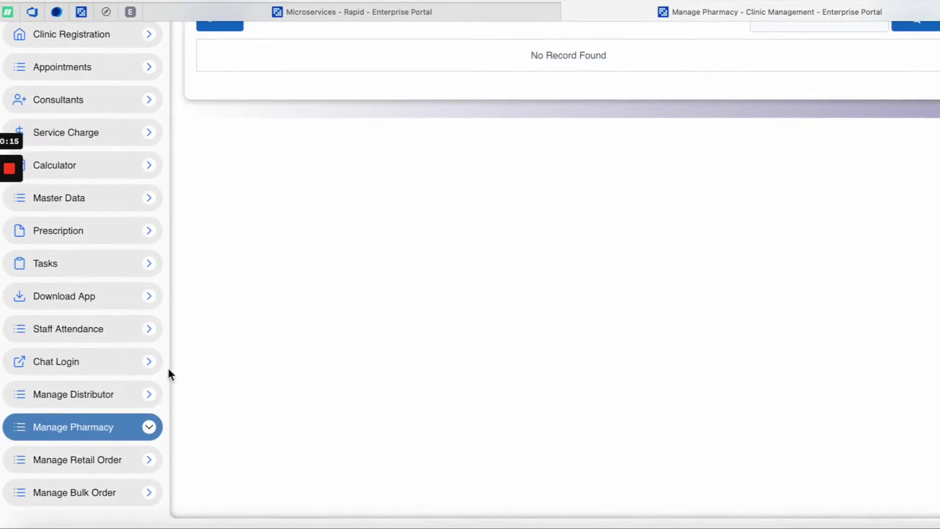
left_click(96, 460)
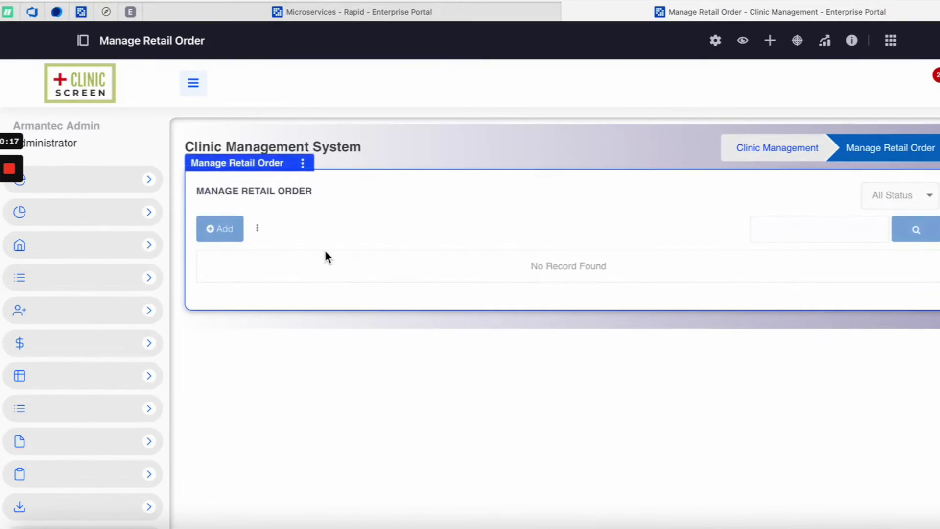
scroll(327, 255, "down", 5)
left_click(96, 489)
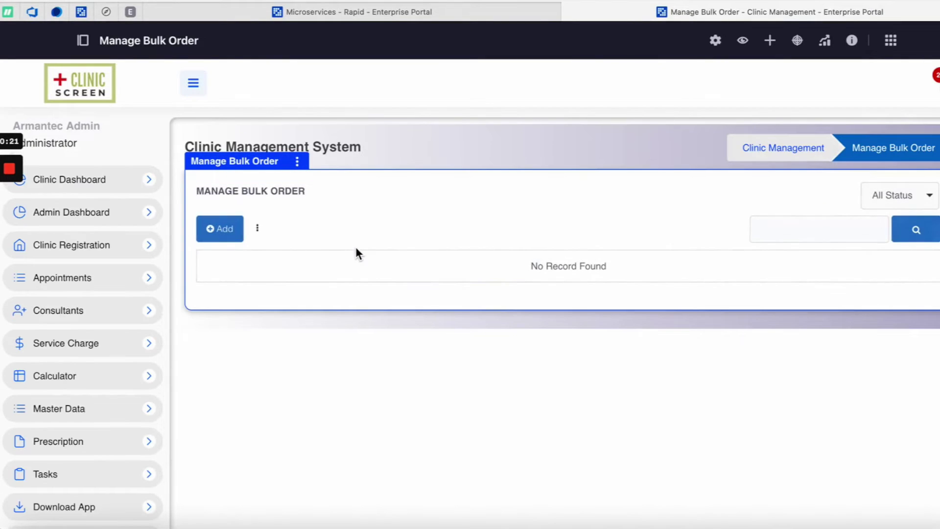
Add Meta Trading Company on the Manage Distributor page, filling in its address, contact number and email address, and submit the record
scroll(356, 248, "down", 5)
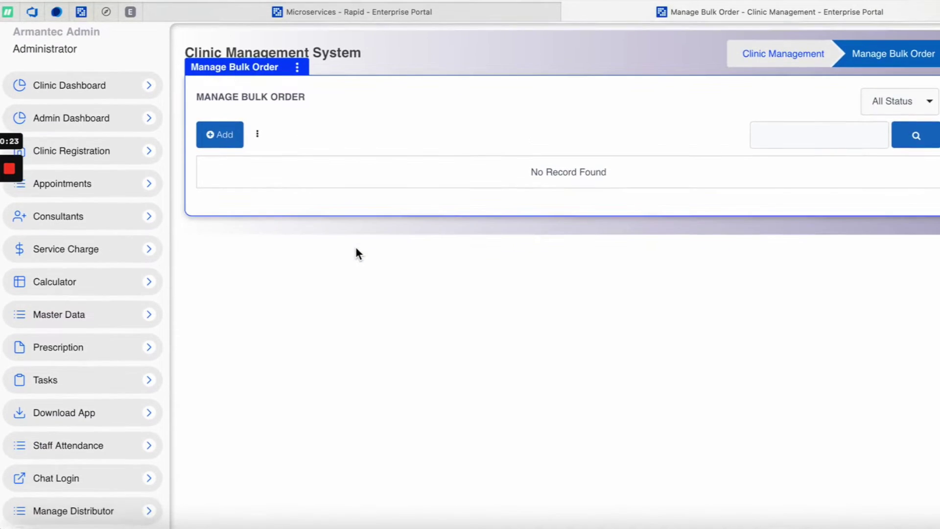
left_click(104, 395)
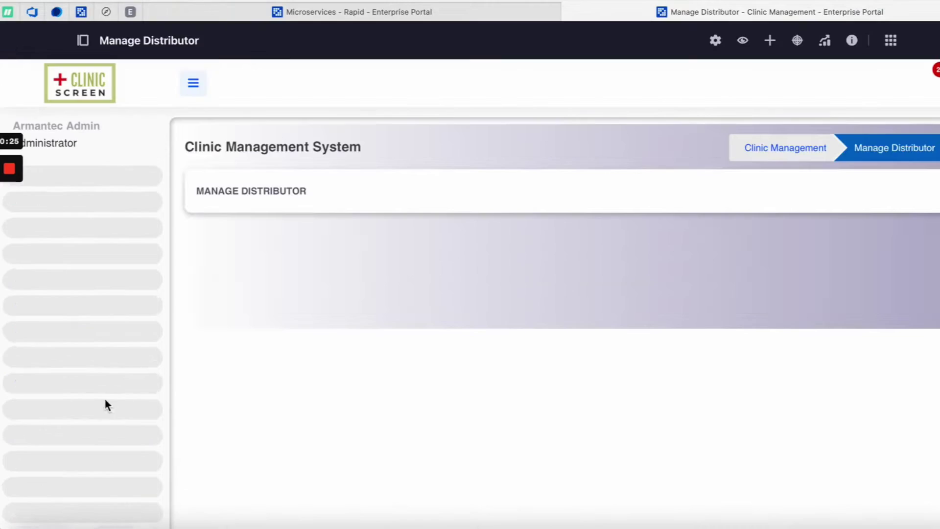
left_click(233, 240)
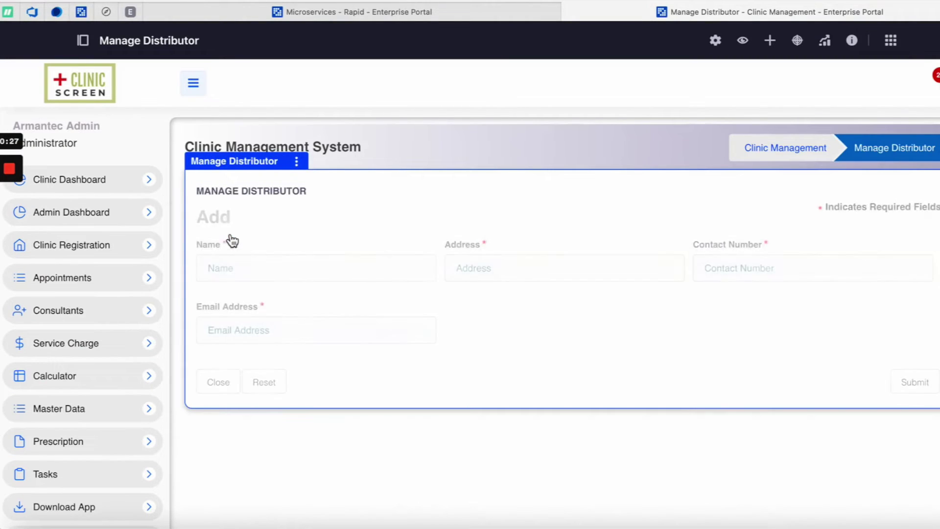
left_click(250, 269)
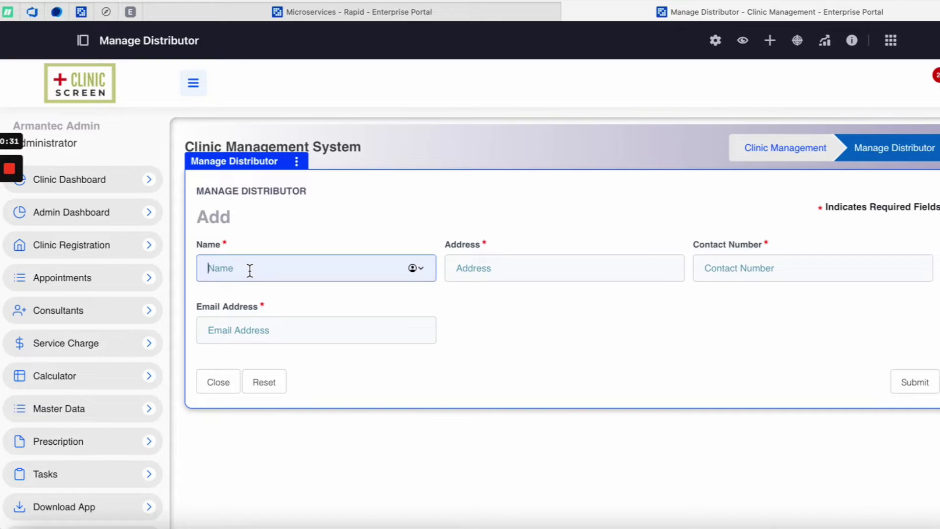
type("Meta Trading Company")
key("Tab")
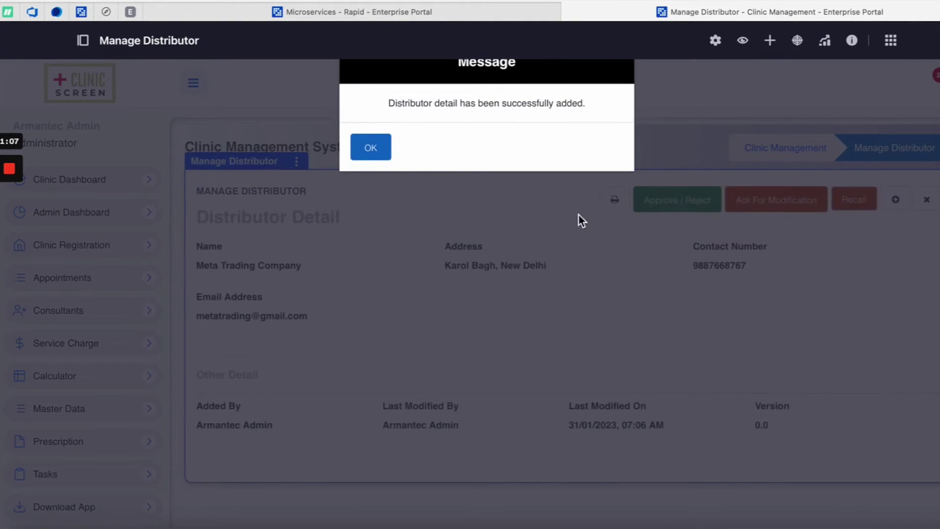
left_click(381, 153)
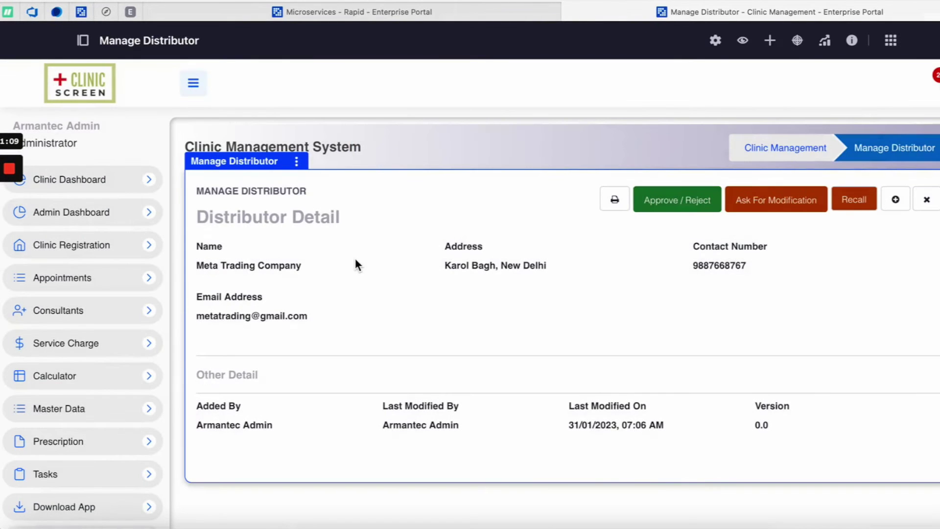
Start a new record on the Manage Bulk Order page with distributor Meta Trading Company and medicine Chymoral Forte Tablet
scroll(356, 264, "down", 5)
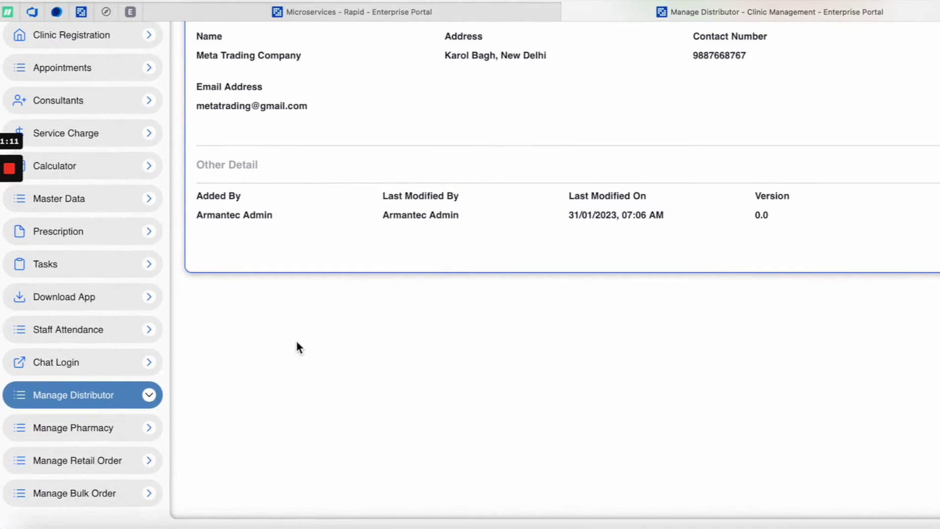
left_click(99, 492)
left_click(236, 231)
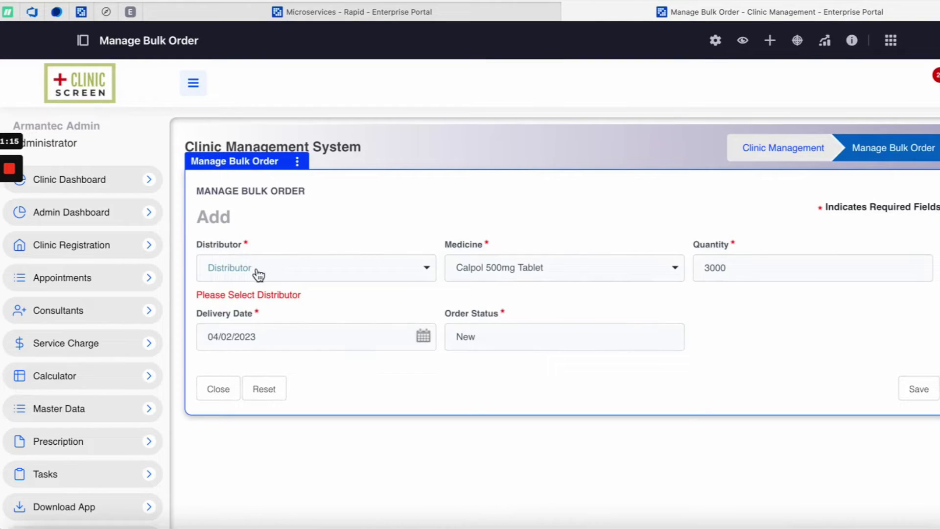
left_click(258, 275)
left_click(257, 297)
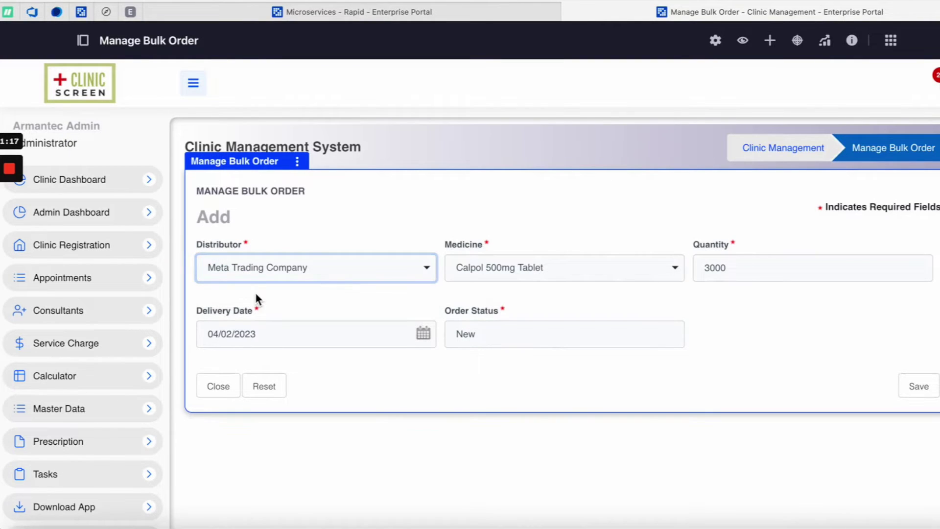
left_click(533, 276)
scroll(536, 352, "down", 3)
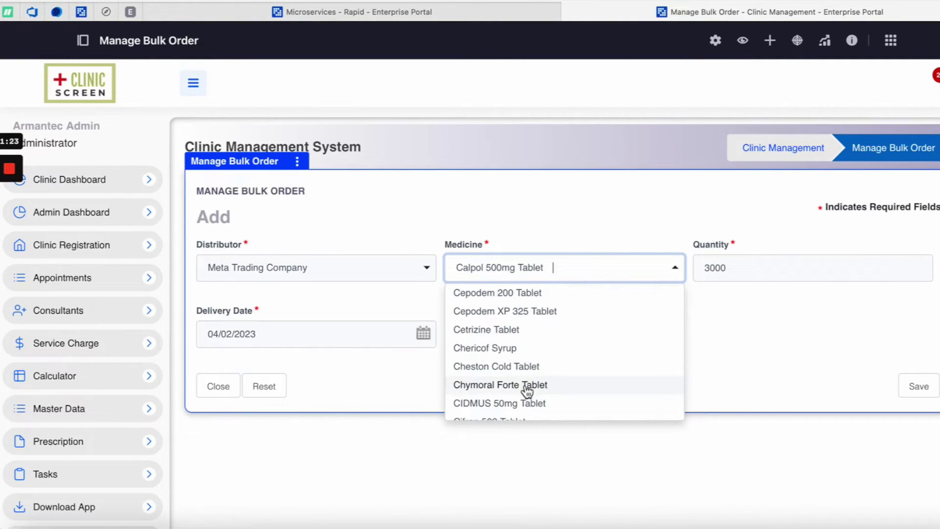
left_click(527, 385)
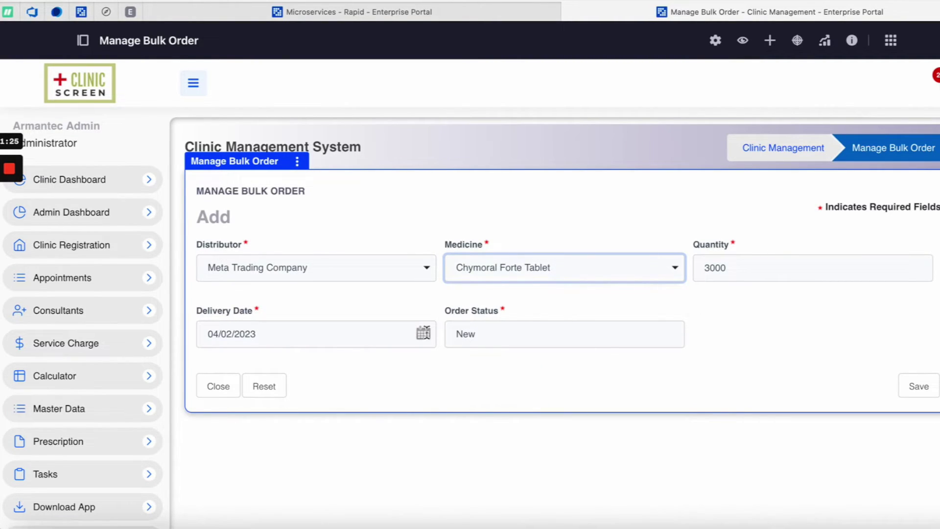
Clear the order status in the new bulk order and close the form without saving it
double_click(495, 332)
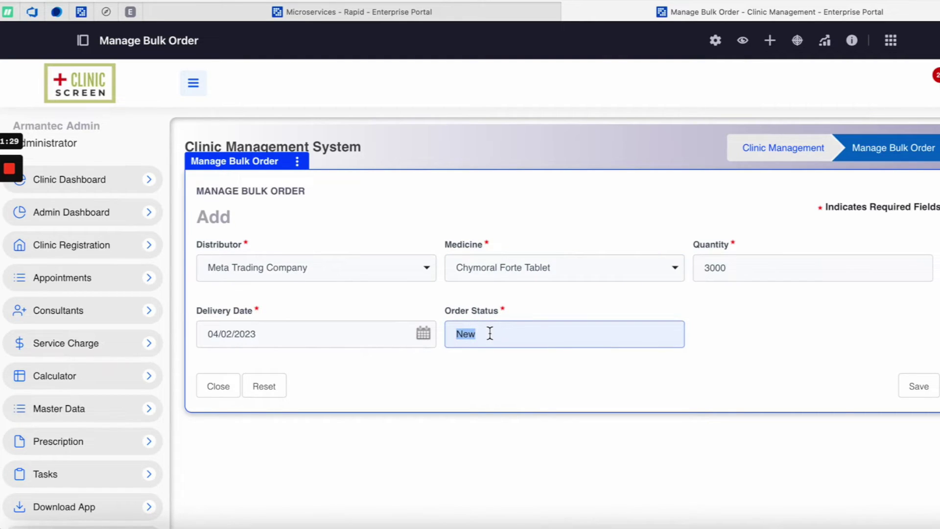
key("BackSpace")
left_click(474, 377)
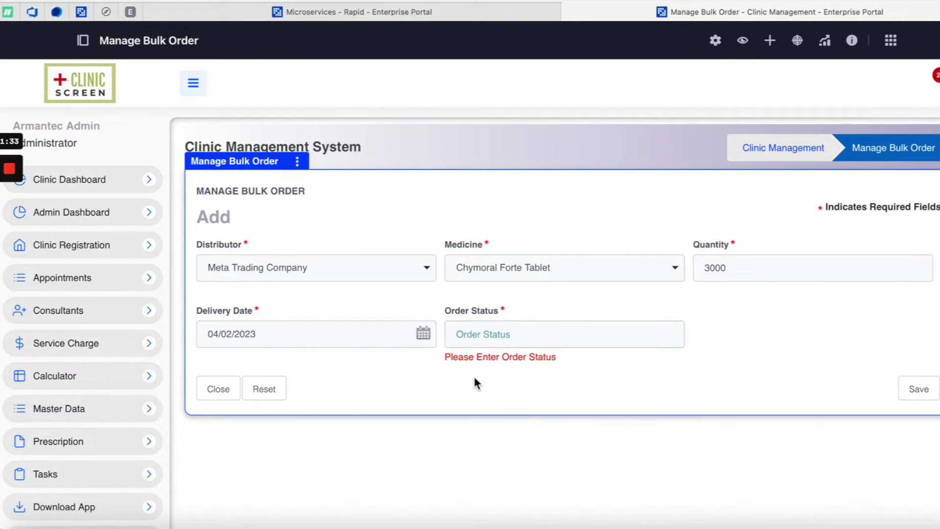
left_click(223, 389)
In the Bulk Order microservice, set the Order Status field's type to Select with the options ["New","Completed"]
left_click(300, 16)
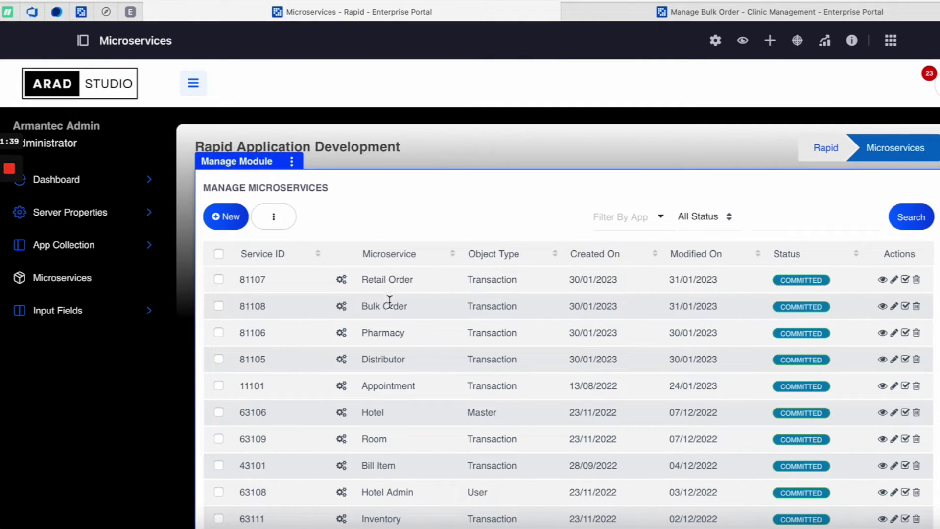
left_click(883, 307)
scroll(618, 398, "down", 1)
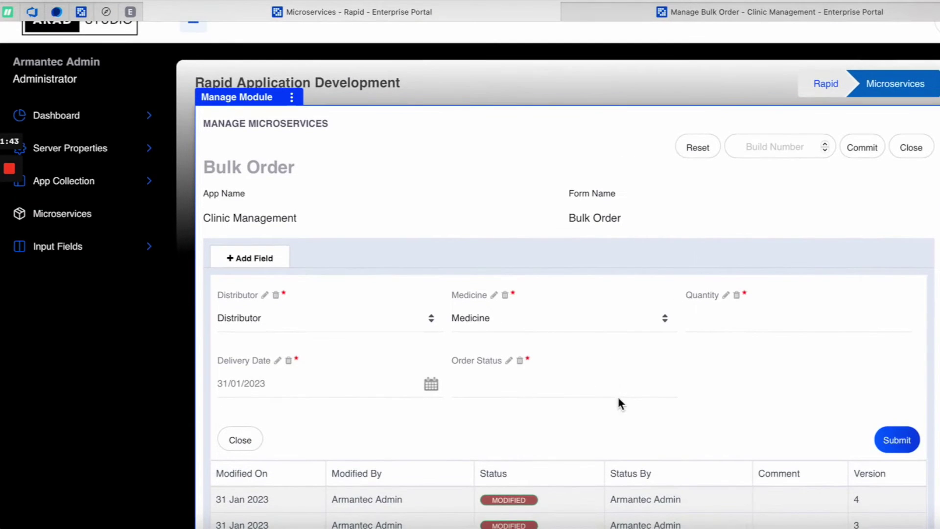
left_click(510, 361)
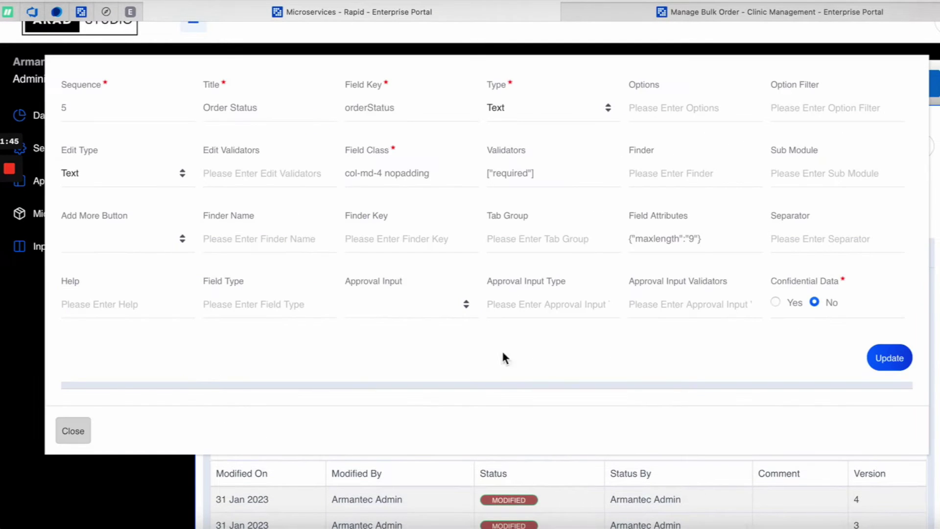
left_click(510, 113)
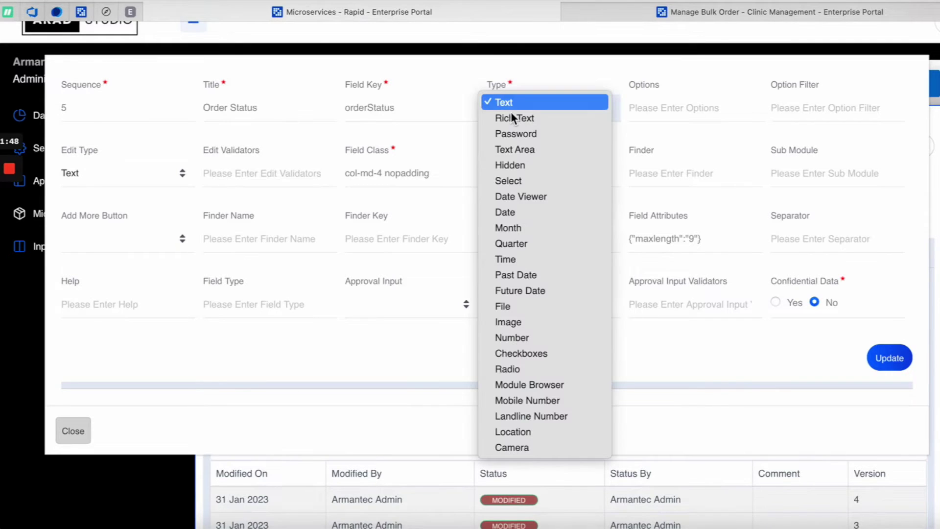
left_click(513, 180)
left_click(642, 111)
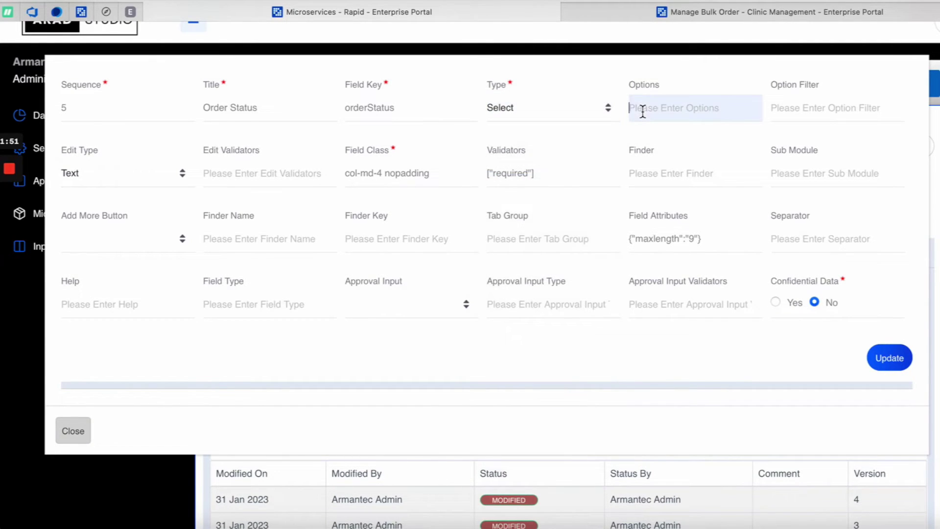
type("[]")
key("Left")
type("\"New\",\"Completed")
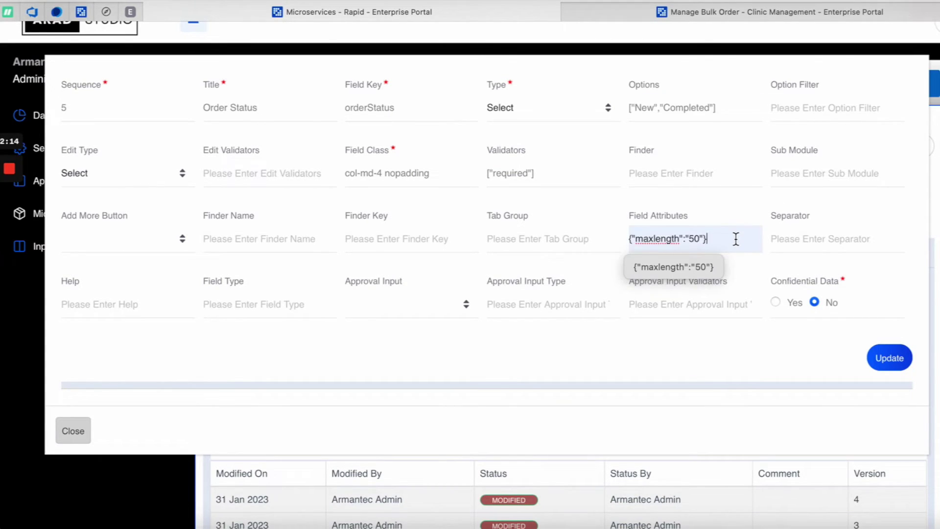
Update the Order Status field with edit type Select and field attributes {"maxlength":"50"}, and close its settings
left_click(724, 339)
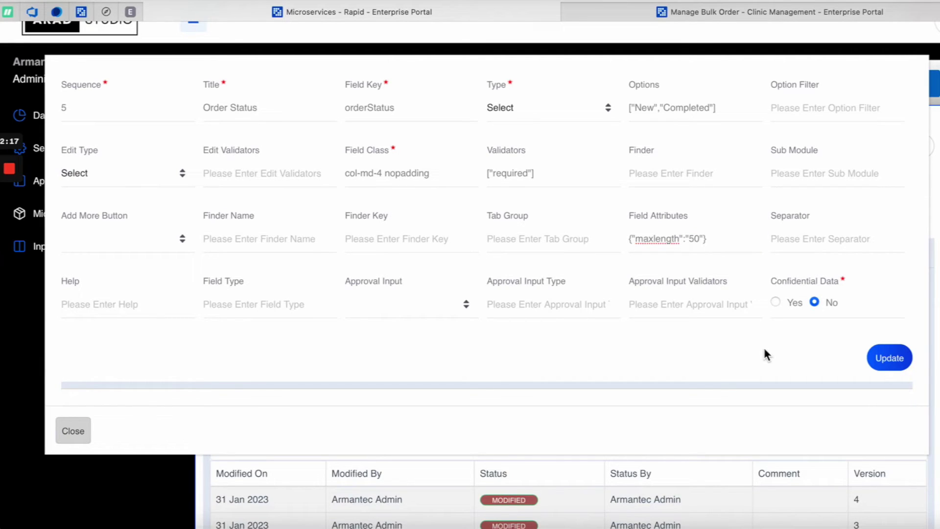
left_click(894, 363)
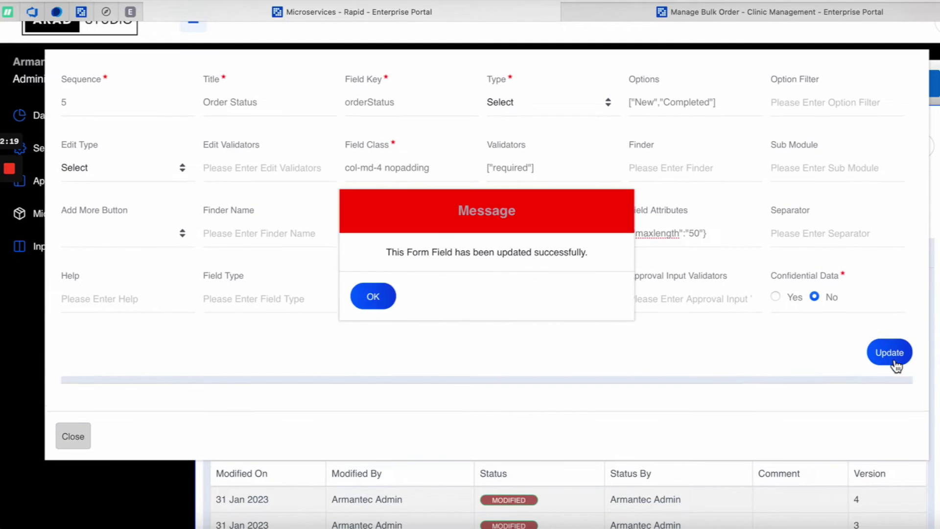
left_click(373, 297)
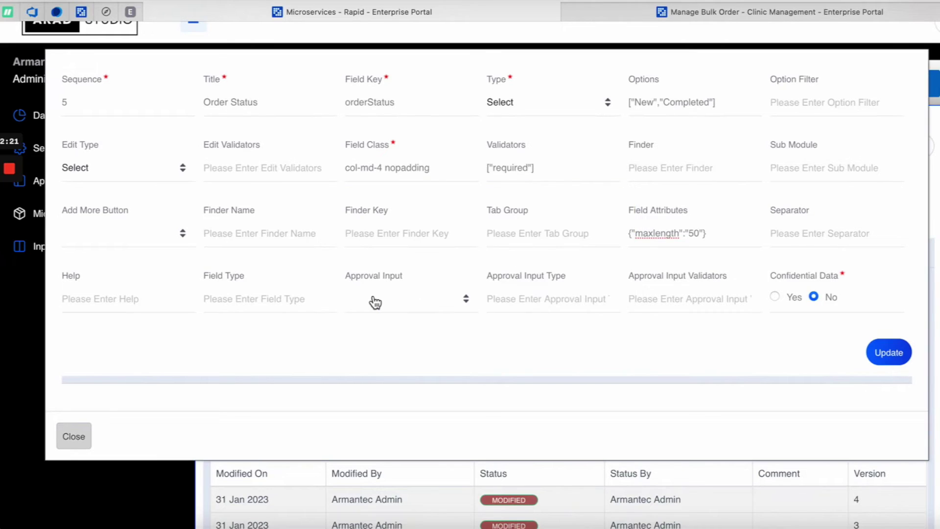
left_click(75, 437)
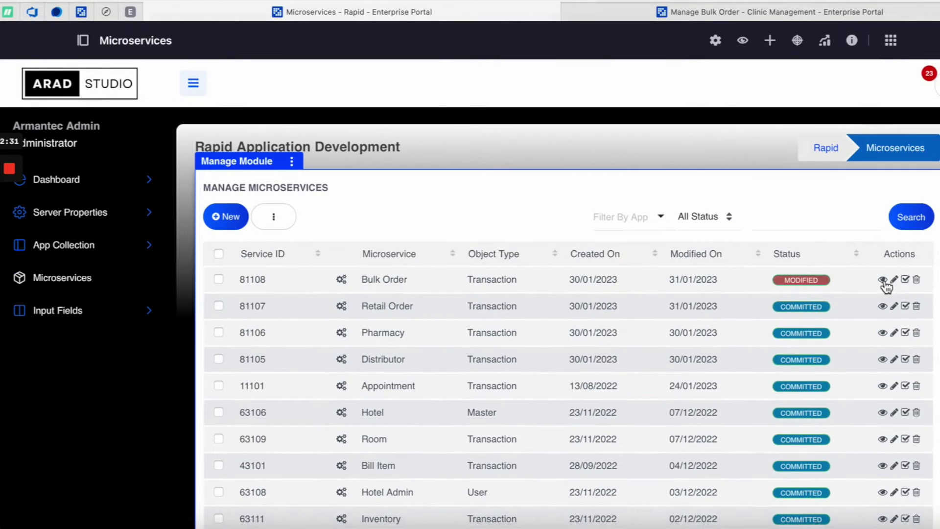
Commit the modified Bulk Order microservice
left_click(884, 281)
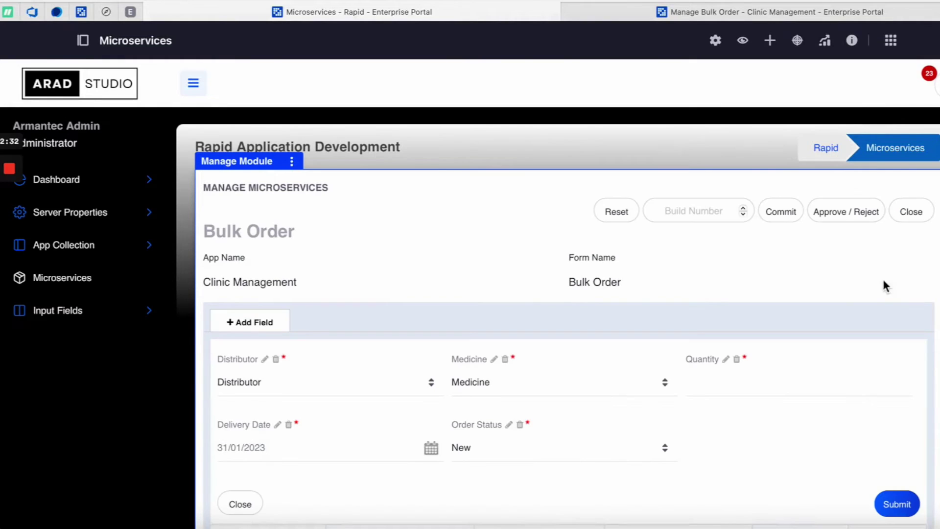
left_click(781, 216)
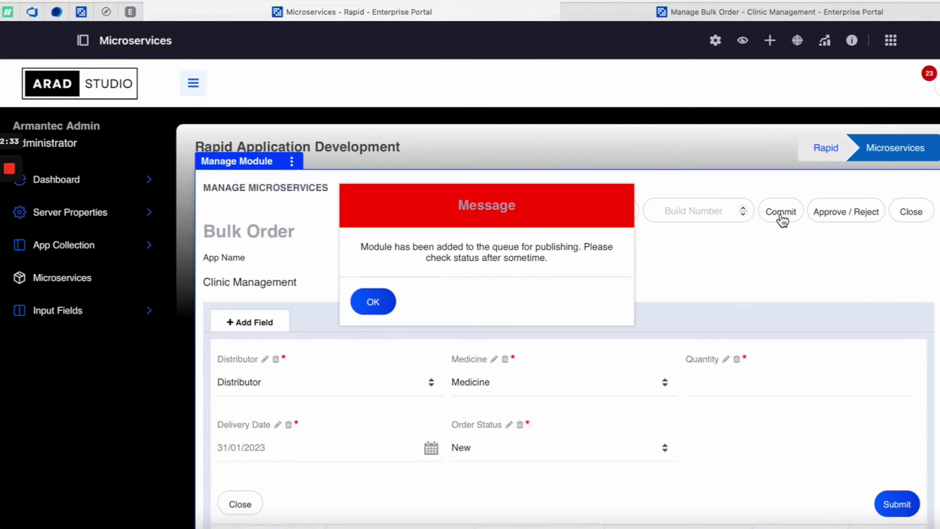
left_click(373, 302)
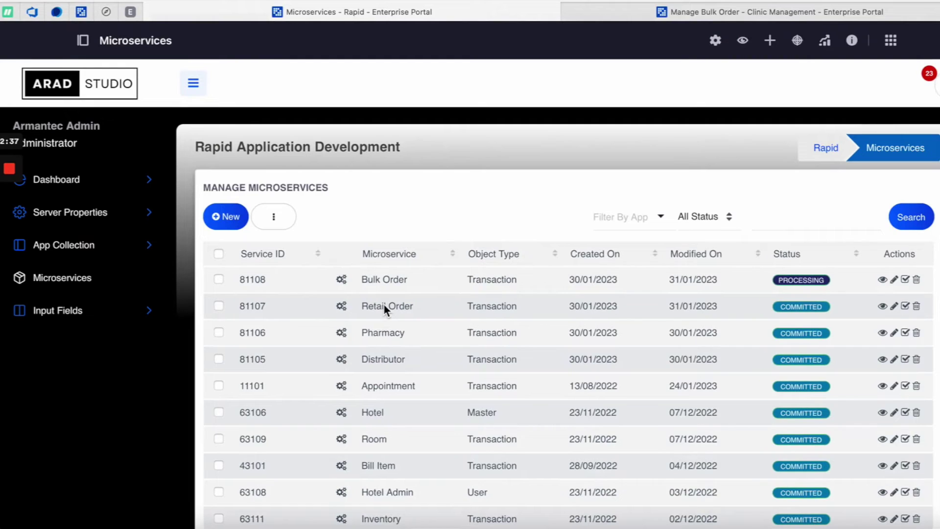
mouse_move(10, 198)
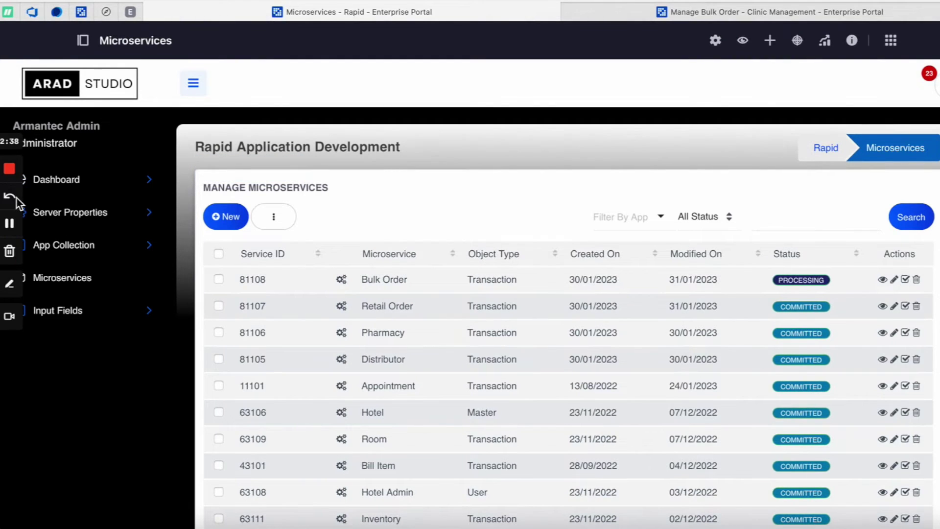
left_click(8, 226)
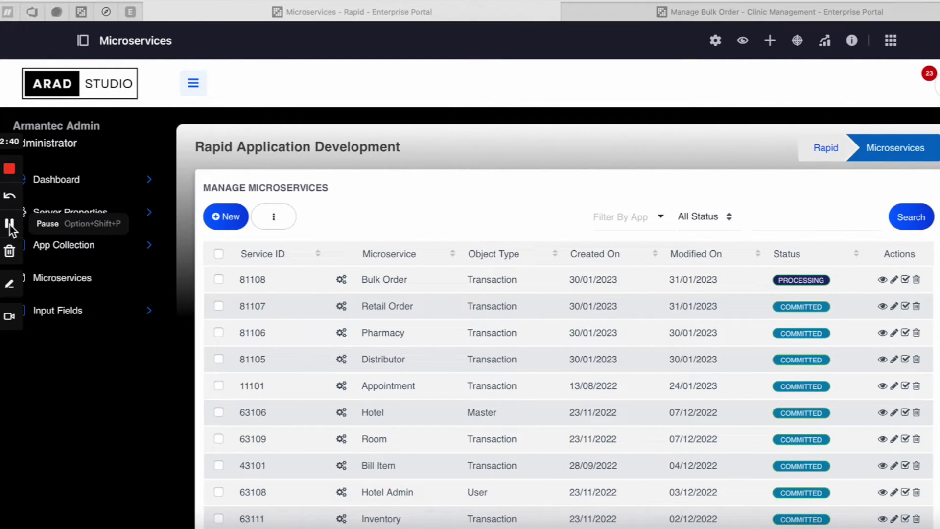
Reload the Manage Bulk Order page and save a new Meta Trading Company order for Chymoral Forte Tablet with order status New
left_click(712, 13)
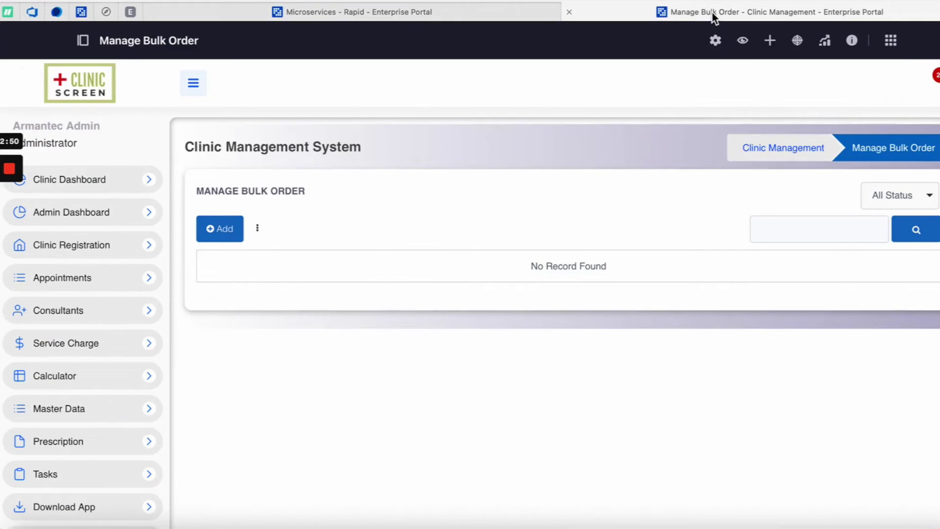
key("super+r")
left_click(230, 241)
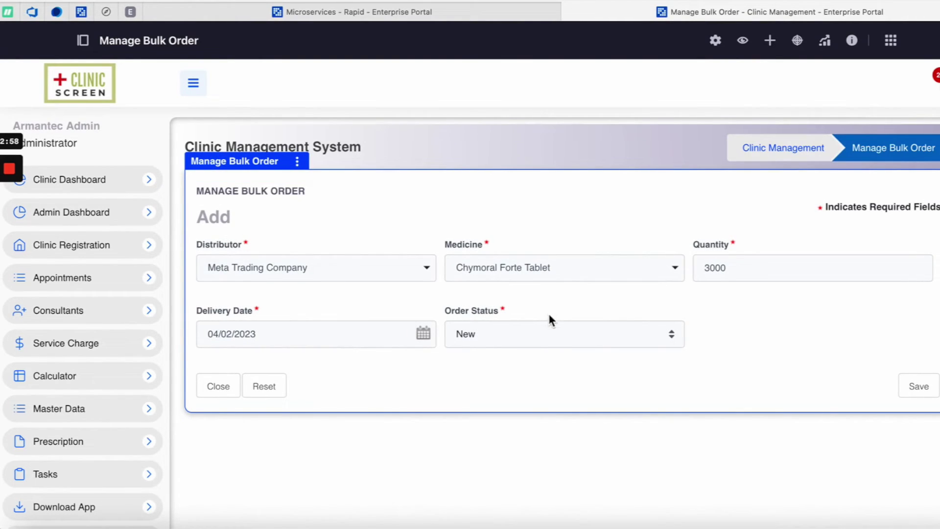
left_click(550, 334)
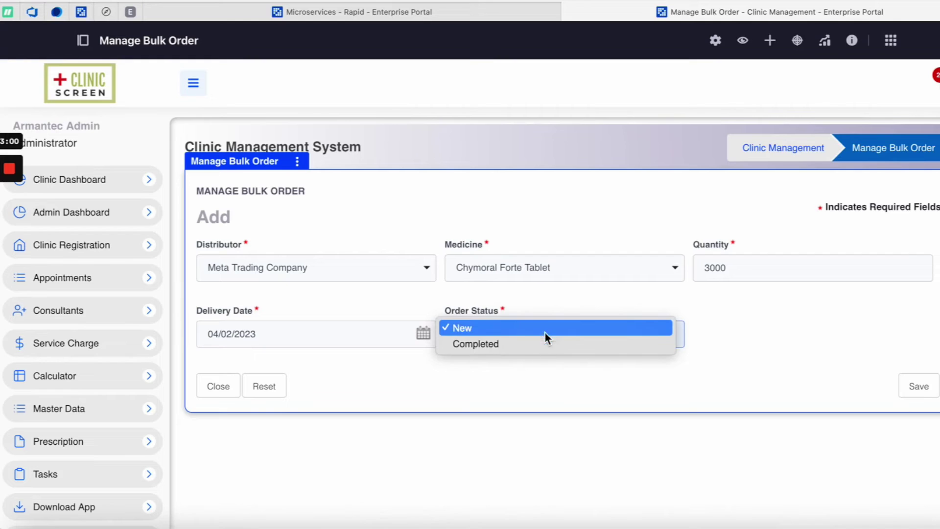
left_click(452, 390)
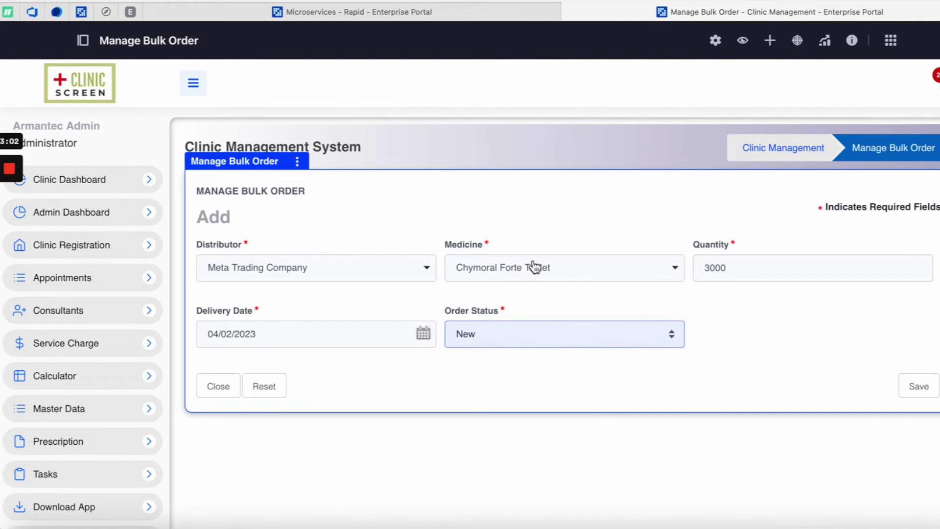
left_click(917, 387)
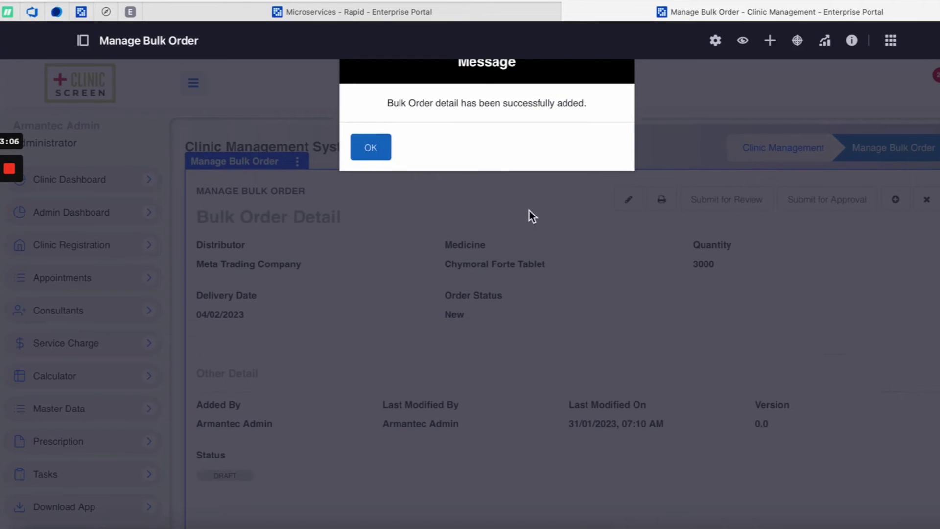
left_click(371, 148)
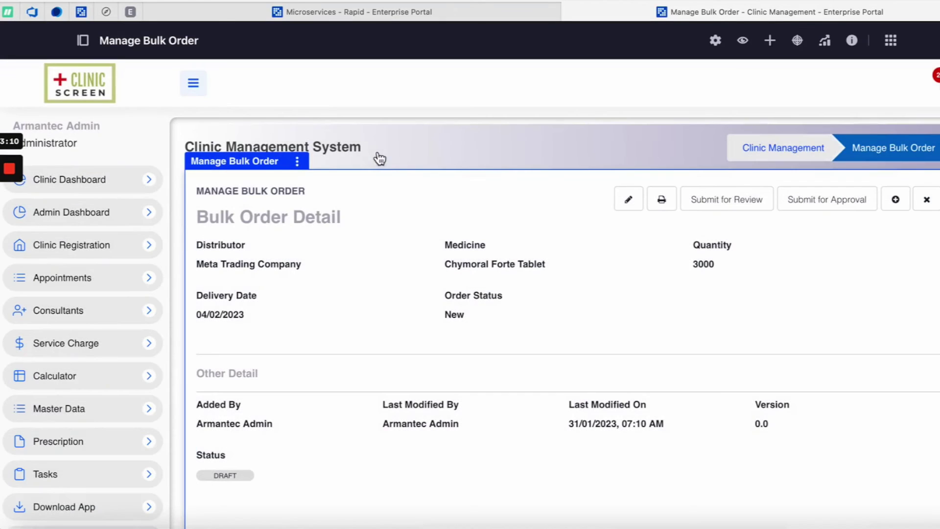
left_click(927, 202)
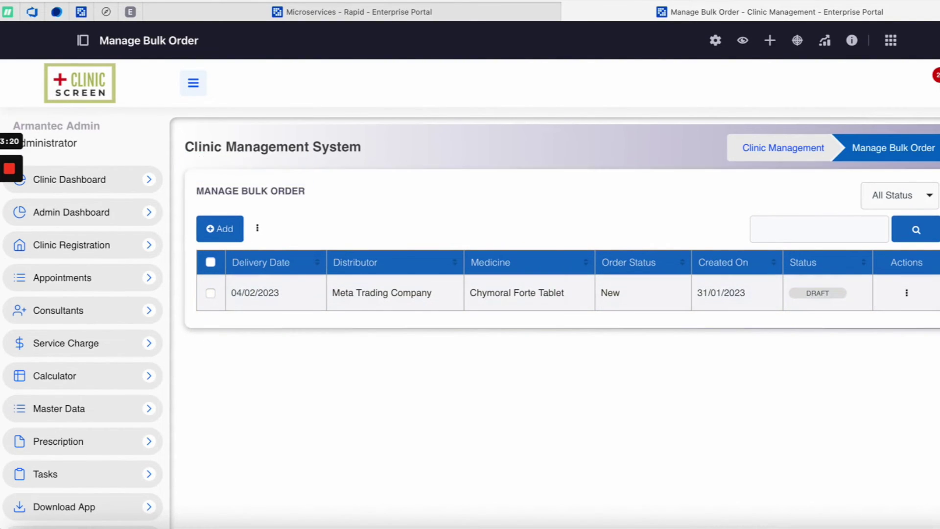
View the update form of the Meta Trading Company bulk order and close it without changes
left_click(910, 301)
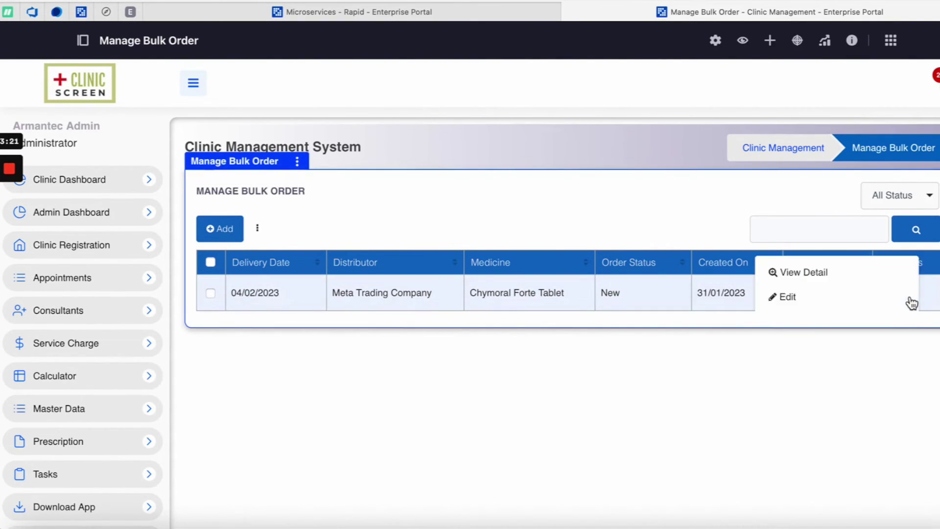
left_click(790, 303)
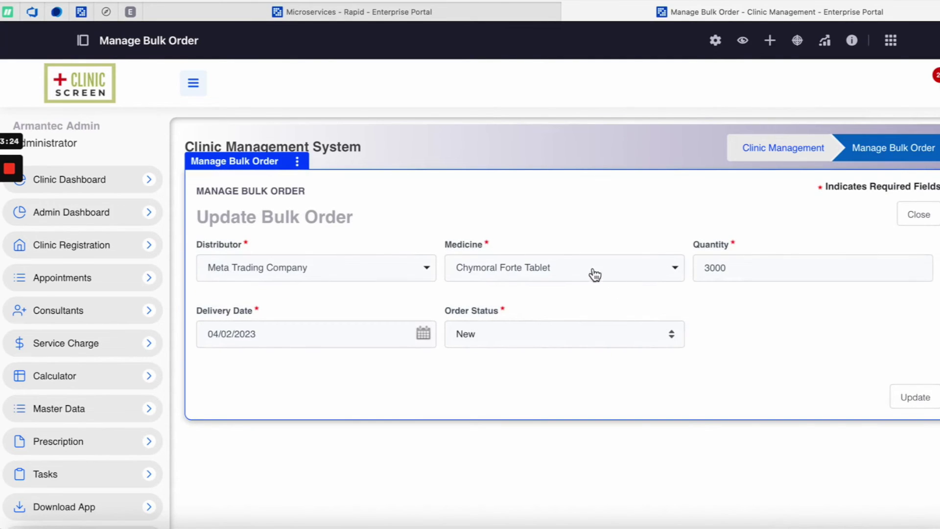
left_click(920, 215)
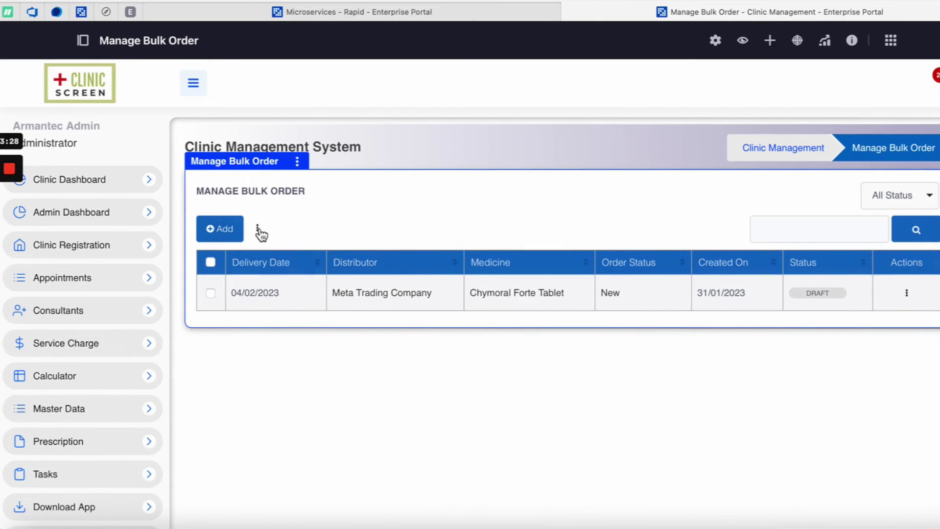
Download the bulk upload template for bulk orders and leave the upload page without uploading a file
left_click(258, 230)
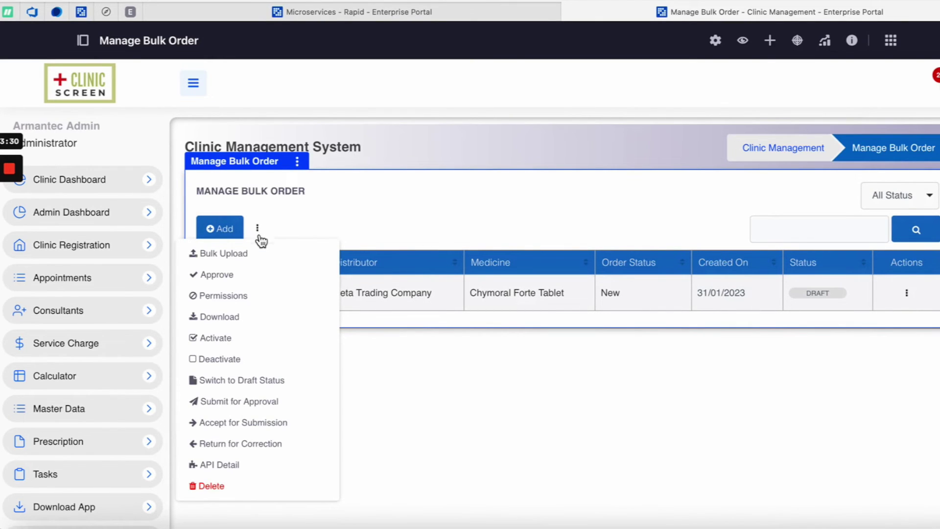
left_click(252, 262)
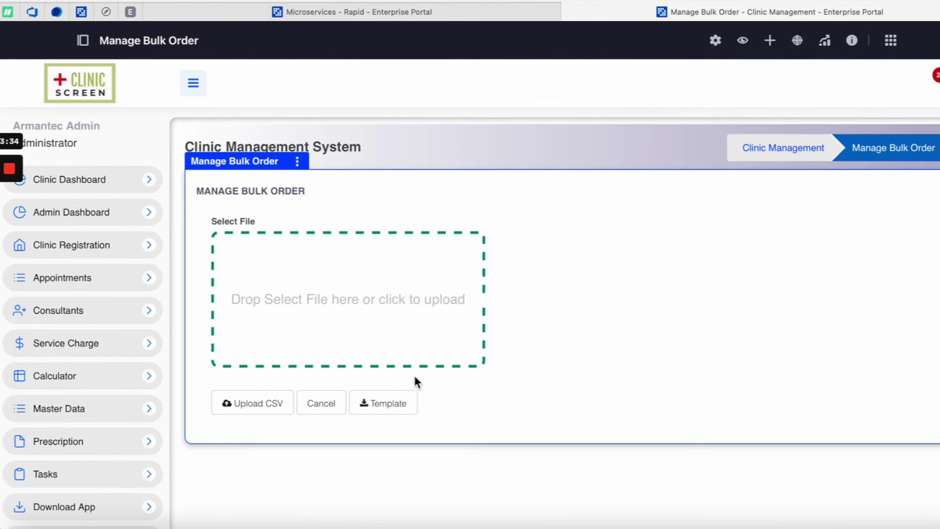
left_click(390, 411)
left_click(322, 402)
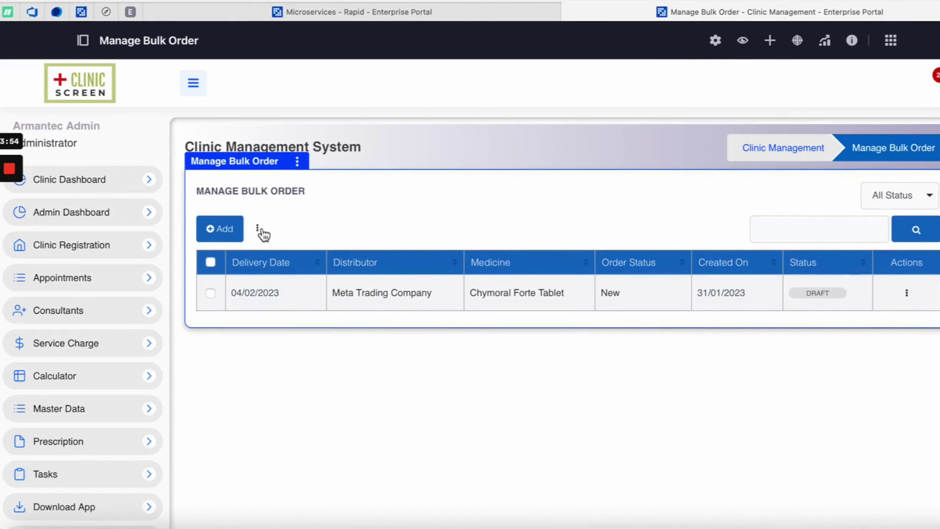
Download the bulk order records as a CSV file and dismiss the list of downloaded files
left_click(259, 229)
left_click(233, 318)
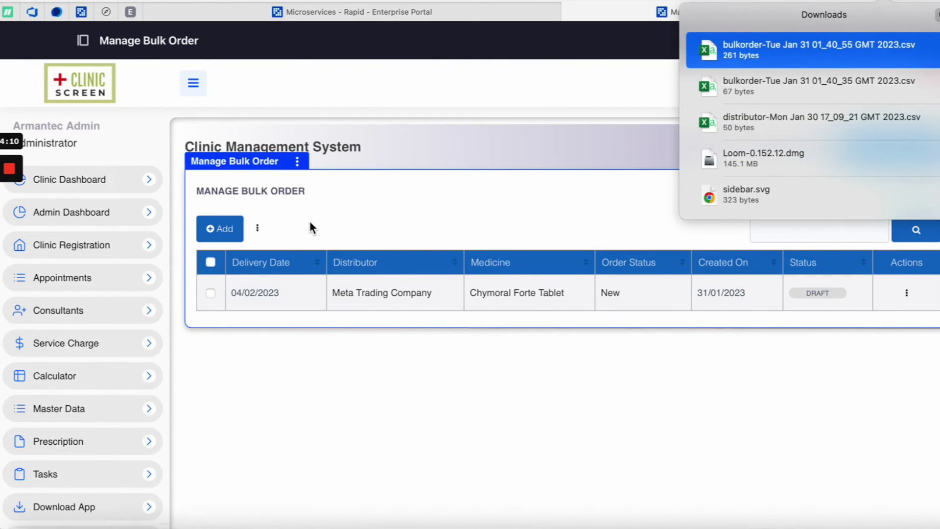
left_click(309, 218)
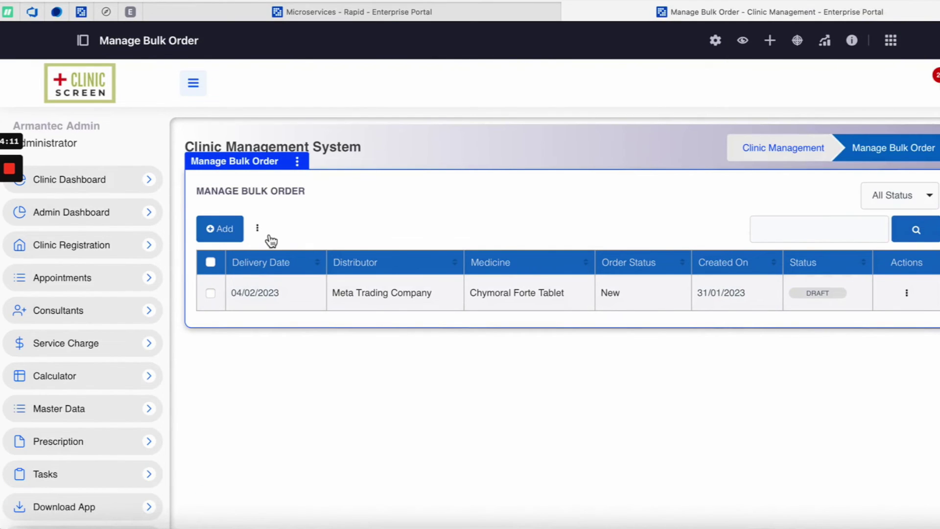
Examine the role permissions available for the Bulk Order module, return to the Manage Bulk Order list without changes and dismiss the notification
left_click(258, 229)
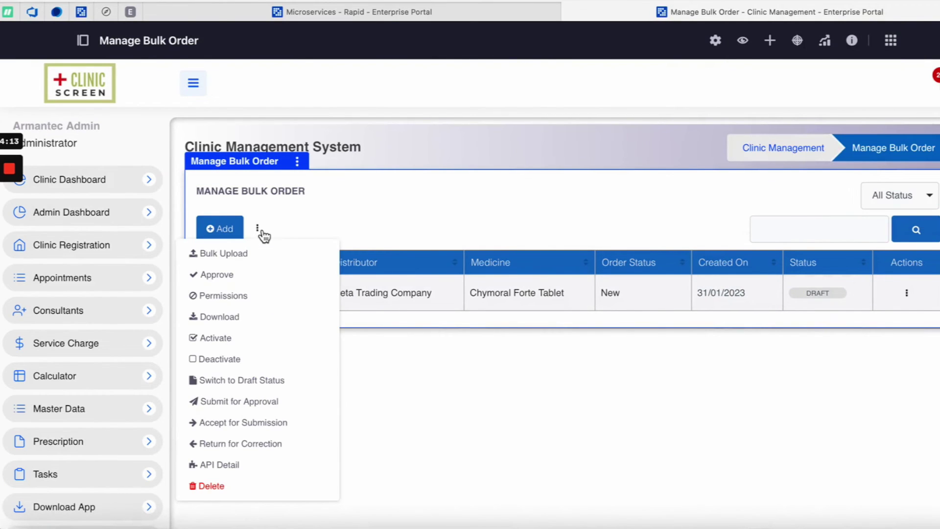
left_click(243, 299)
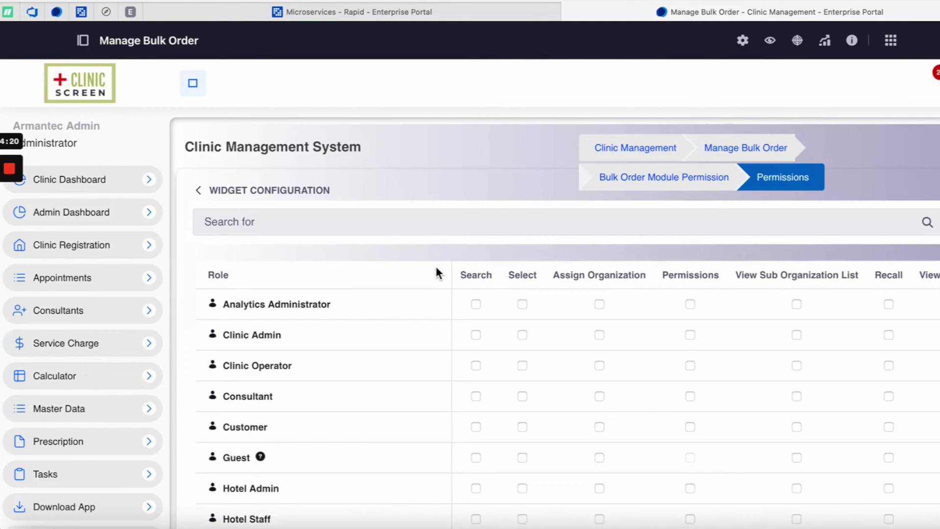
scroll(530, 336, "right", 3)
scroll(530, 336, "left", 3)
scroll(545, 177, "down", 2)
scroll(683, 247, "right", 1)
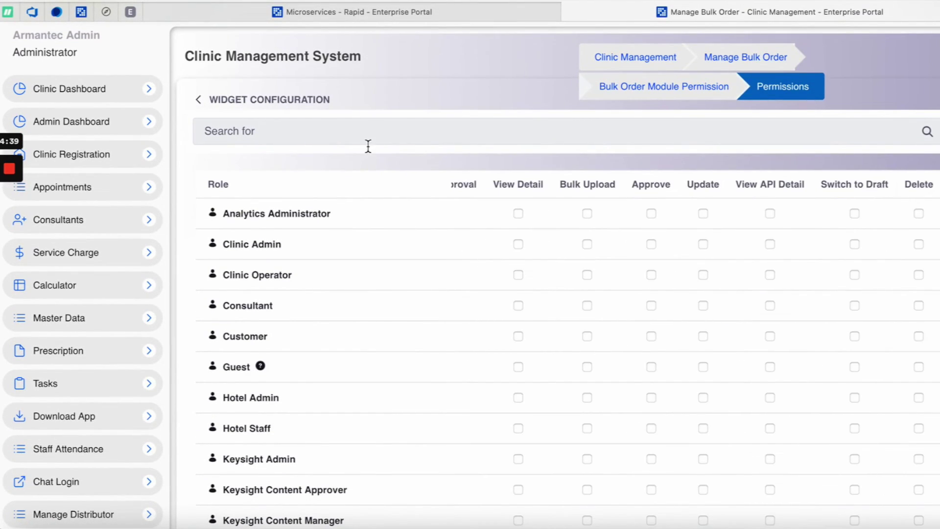
left_click(198, 100)
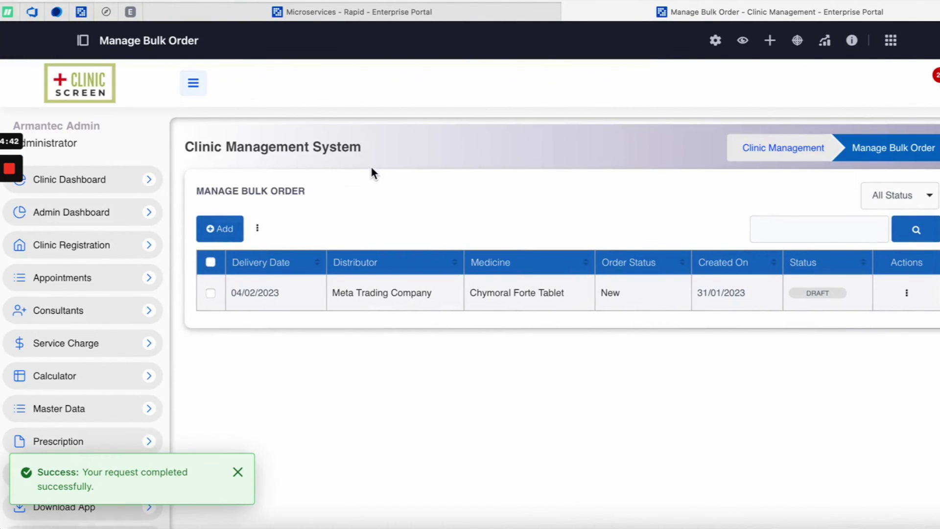
left_click(238, 473)
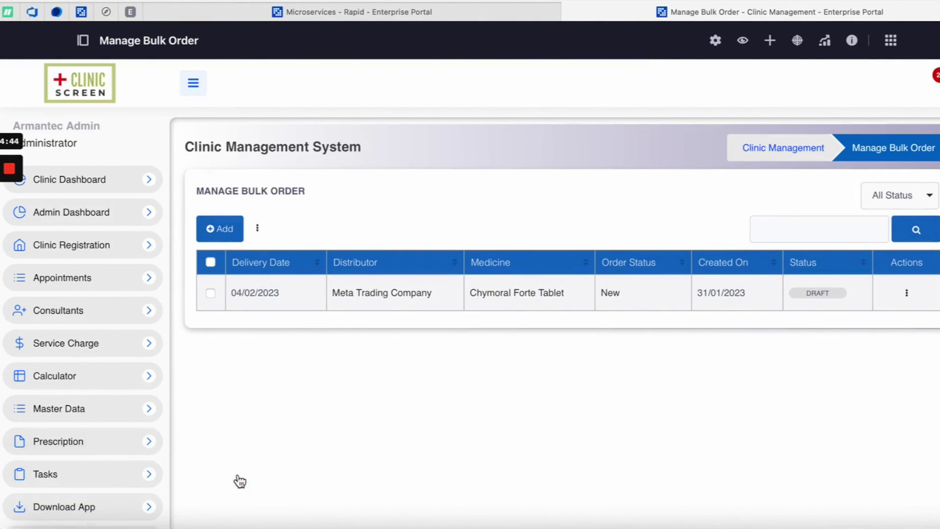
Open the API details for Bulk Order and review the documented endpoints and their input parameters
left_click(257, 228)
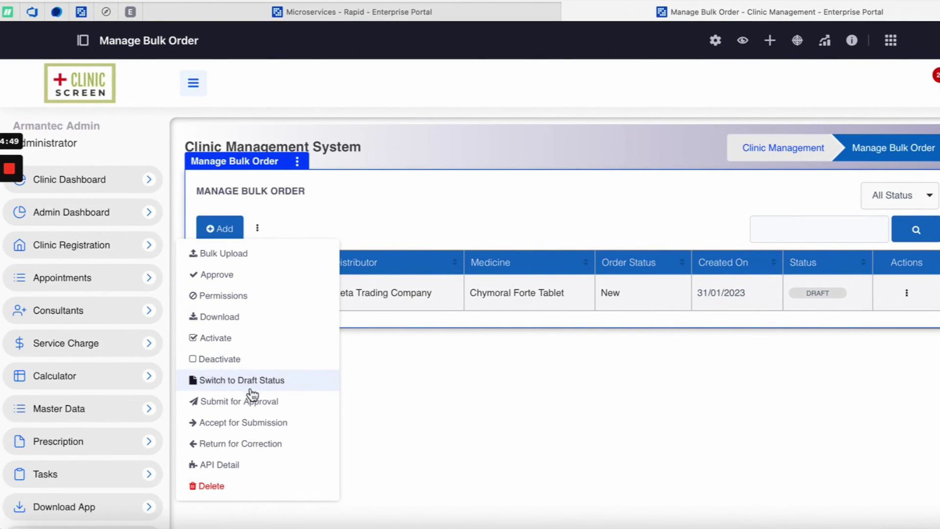
left_click(225, 464)
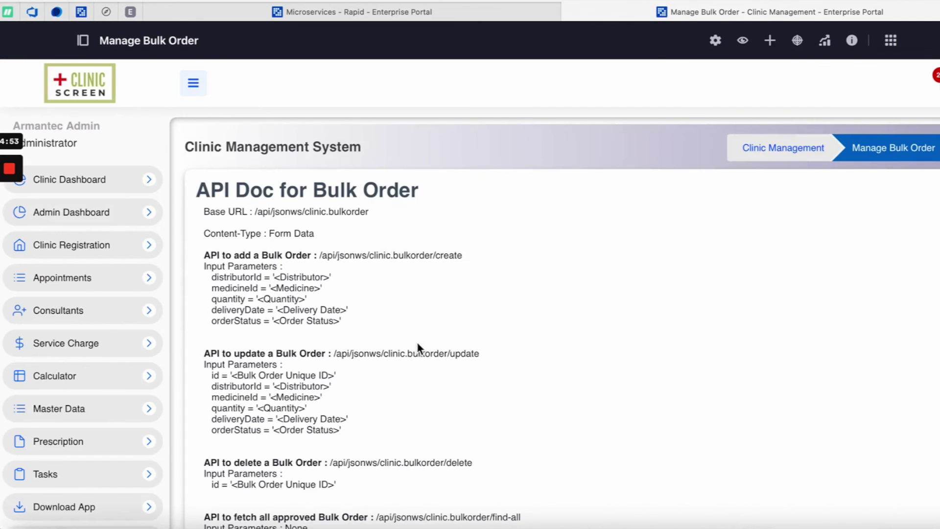
scroll(418, 345, "down", 3)
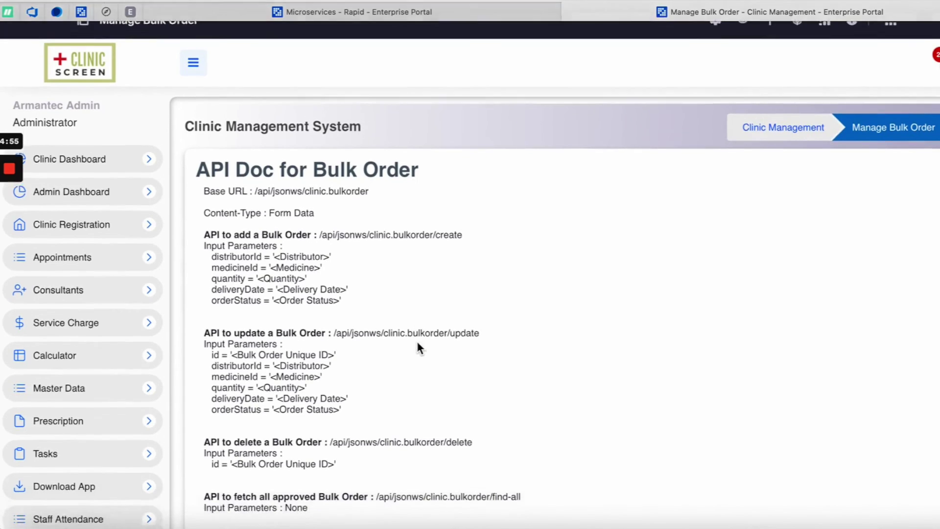
scroll(418, 345, "down", 3)
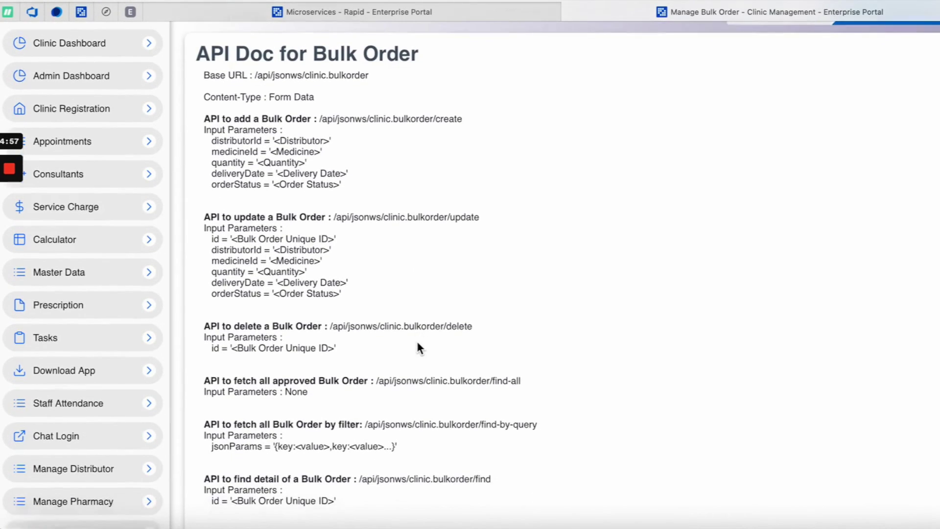
scroll(418, 348, "down", 3)
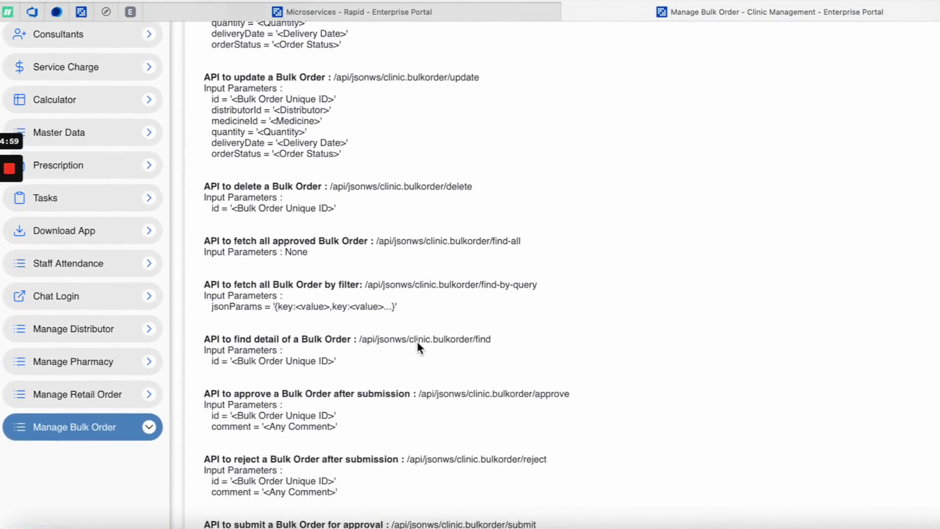
scroll(418, 348, "down", 2)
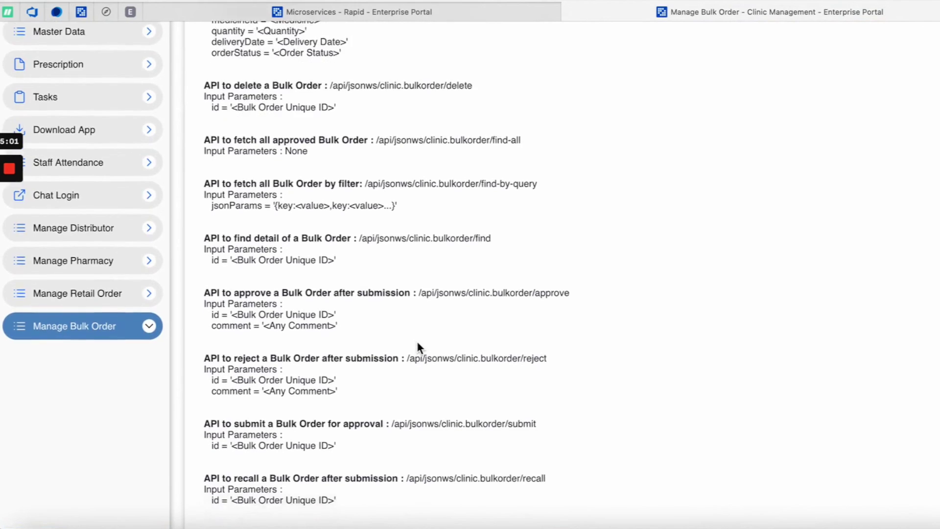
scroll(418, 346, "up", 10)
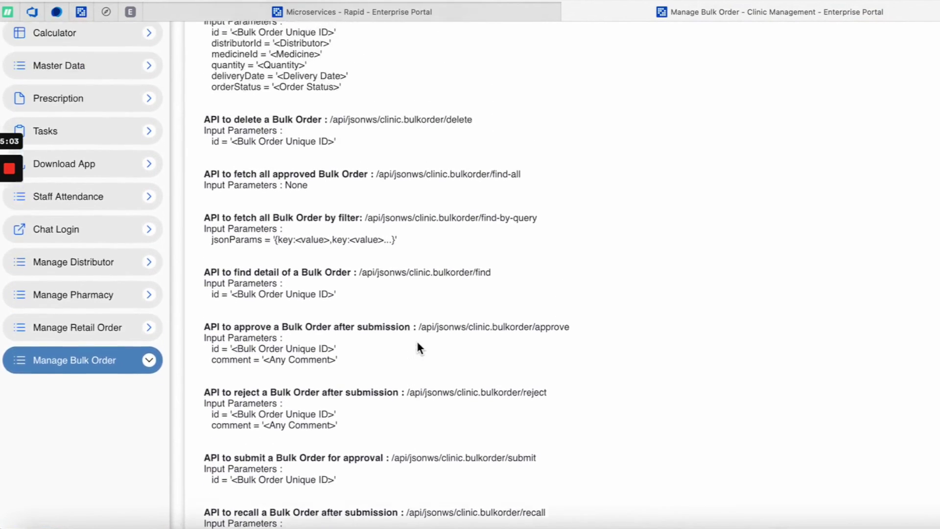
scroll(418, 347, "up", 1)
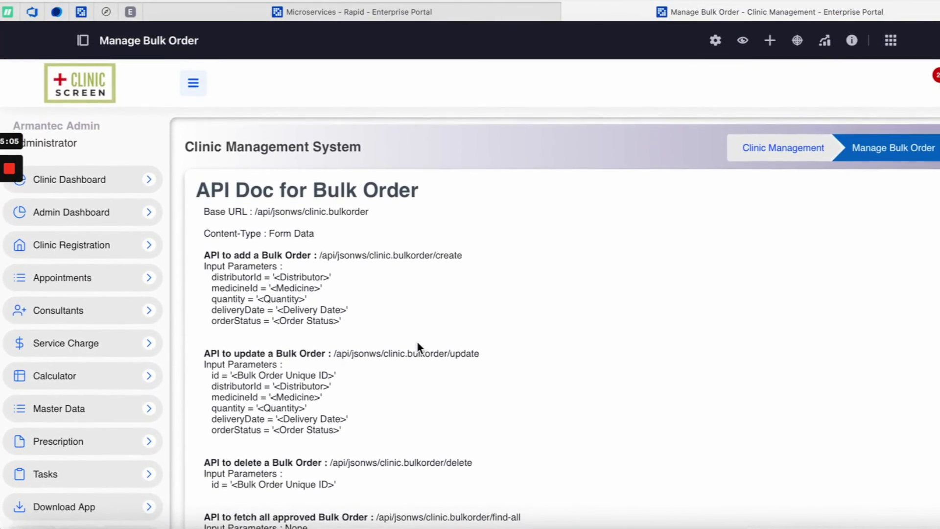